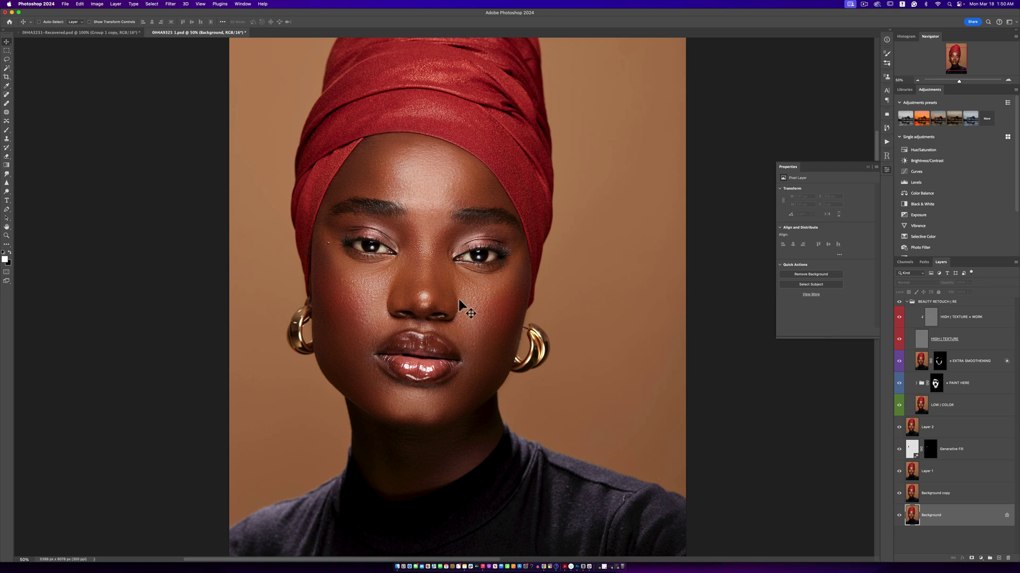
- Collapse the BEAUTY RETOUCH group and toggle its visibility
{"action": "scroll", "coordinate": [418, 265], "scroll_direction": "up", "scroll_amount": 1}
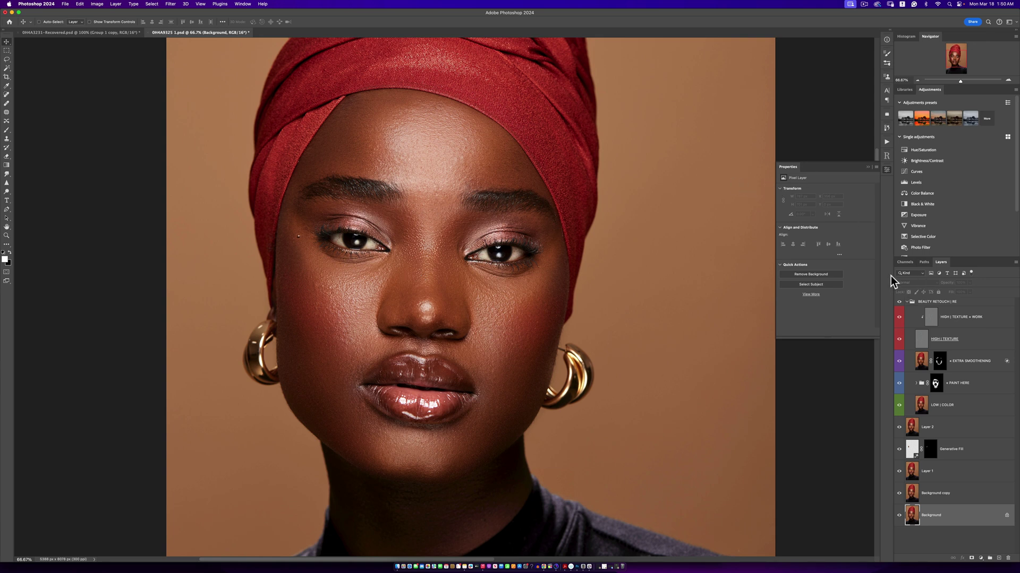
{"action": "left_click", "coordinate": [908, 304]}
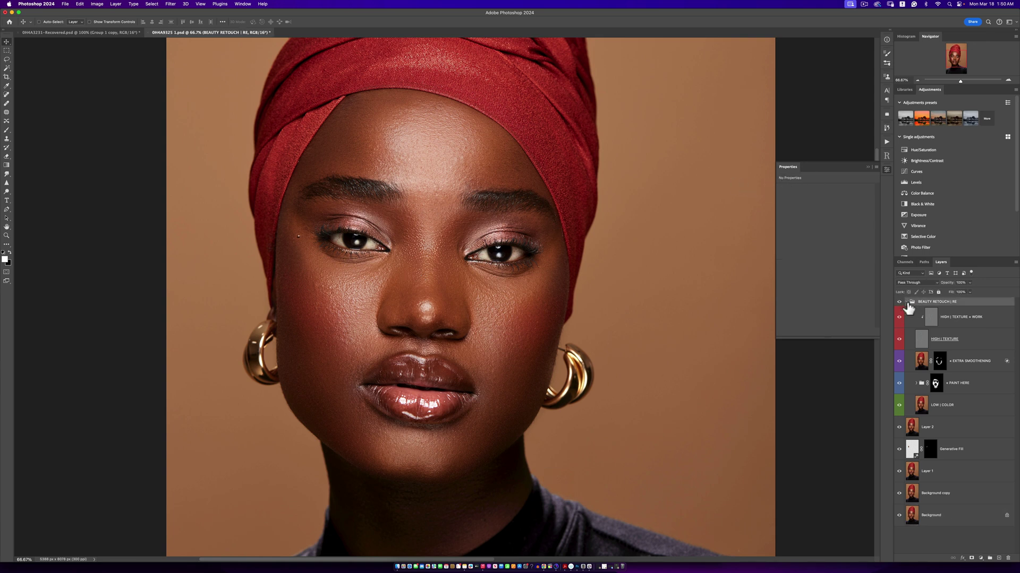
{"action": "left_click", "coordinate": [906, 301]}
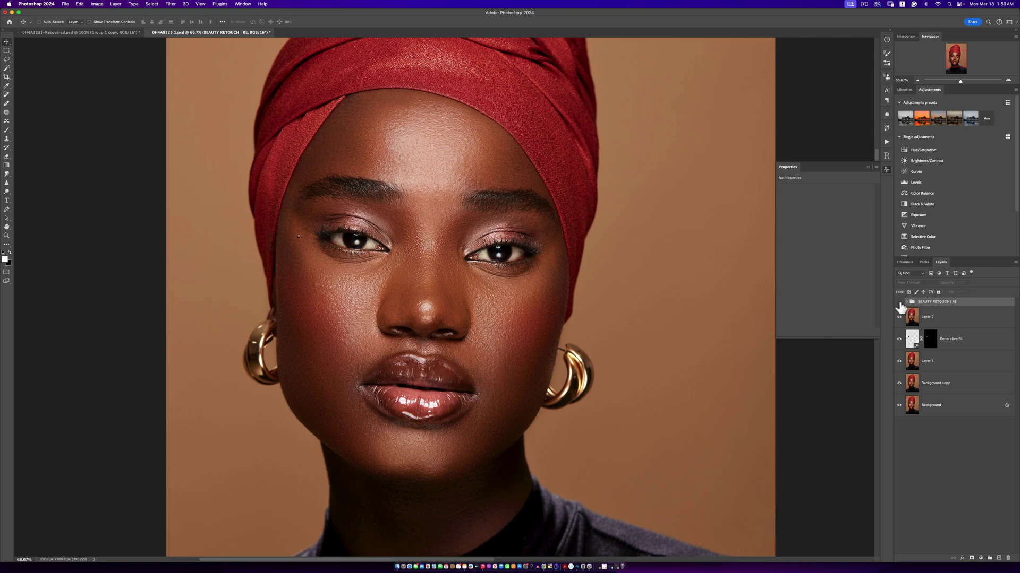
{"action": "left_click", "coordinate": [899, 303]}
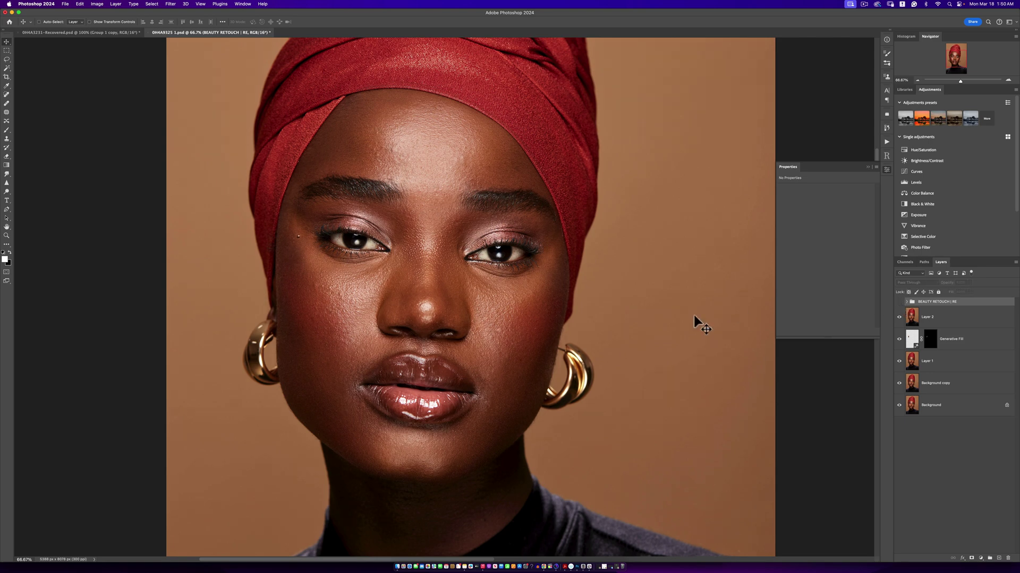
- Zoom out to the whole portrait and back in on the face, then pick the Brush
{"action": "key", "text": "z"}
{"action": "left_click", "coordinate": [548, 347], "text": "alt"}
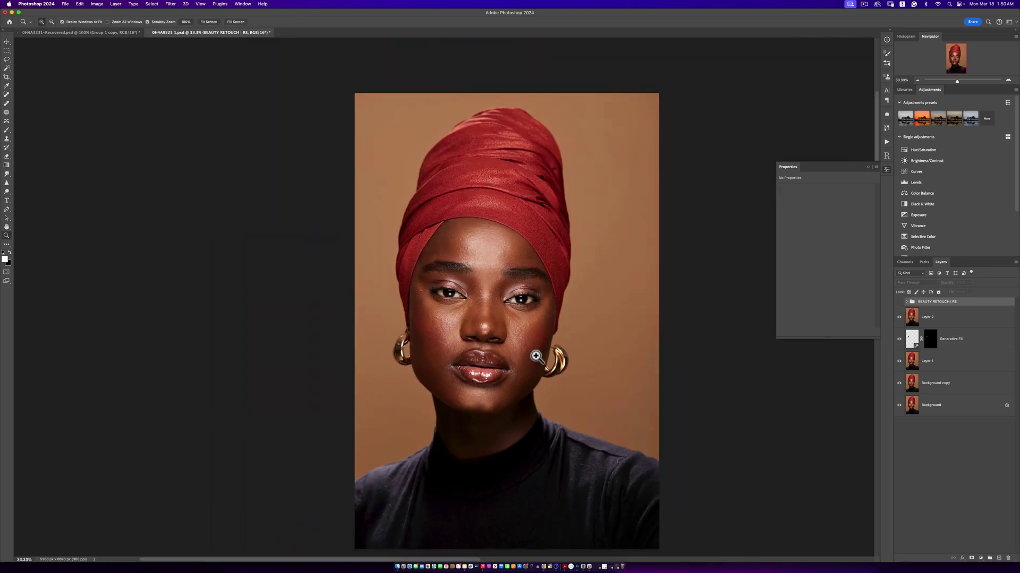
{"action": "left_click", "coordinate": [546, 358]}
{"action": "key", "text": "v"}
{"action": "scroll", "coordinate": [559, 337], "scroll_direction": "down", "scroll_amount": 2}
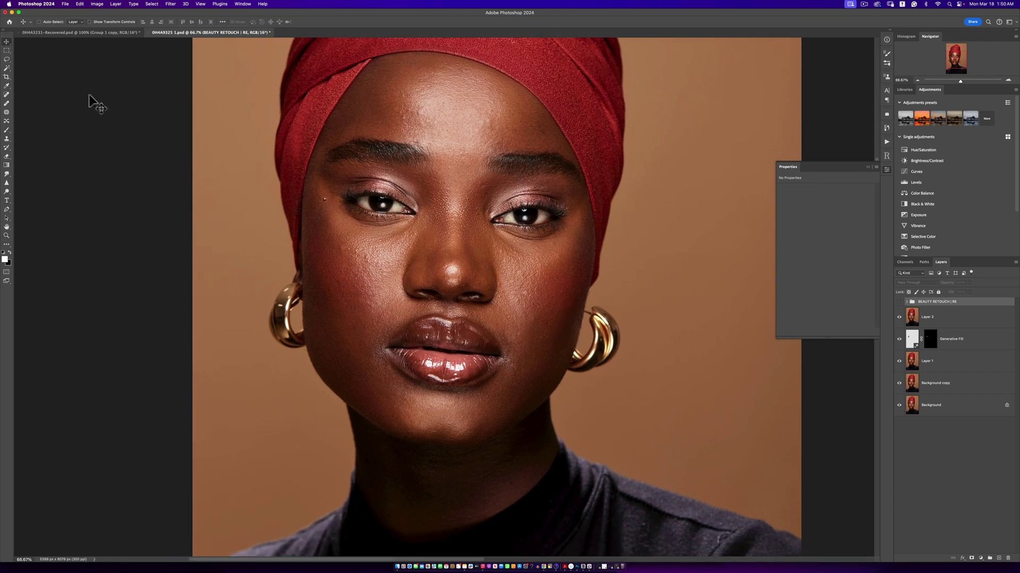
{"action": "left_click", "coordinate": [7, 130]}
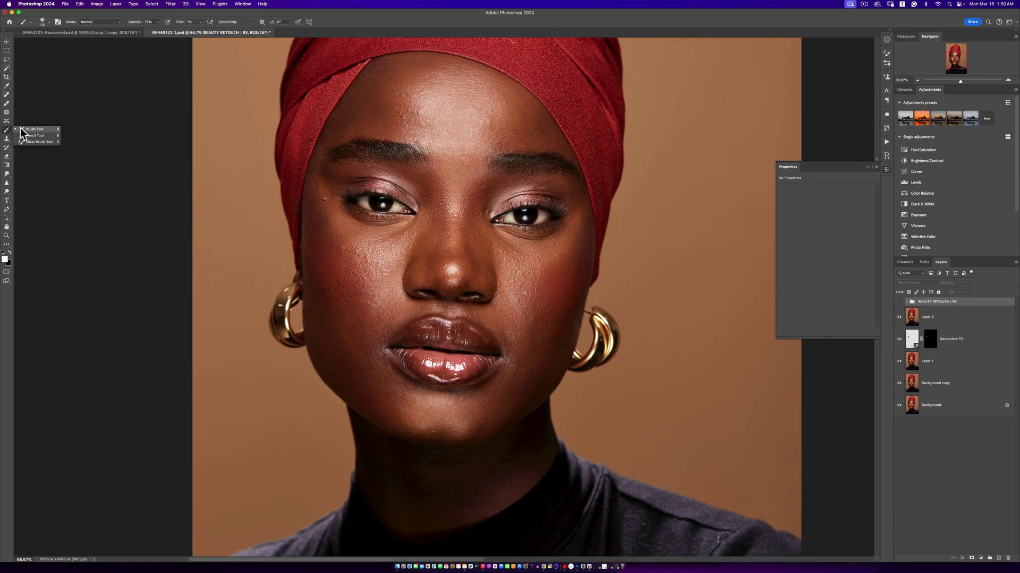
{"action": "left_click", "coordinate": [32, 129]}
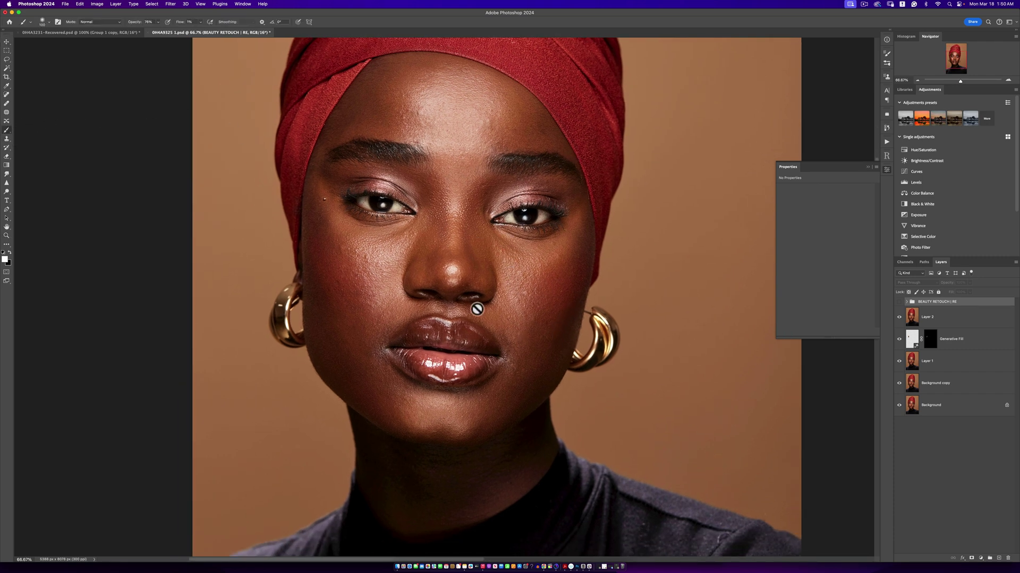
- Hide and reshow the BEAUTY RETOUCH group to compare with the original skin
{"action": "scroll", "coordinate": [471, 313], "scroll_direction": "down", "scroll_amount": 1}
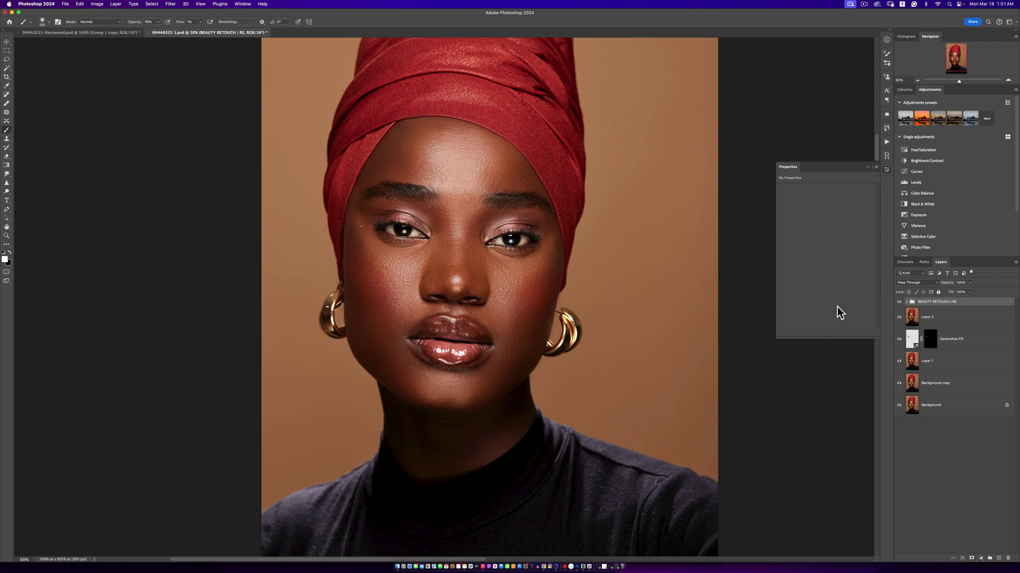
{"action": "left_click", "coordinate": [900, 302]}
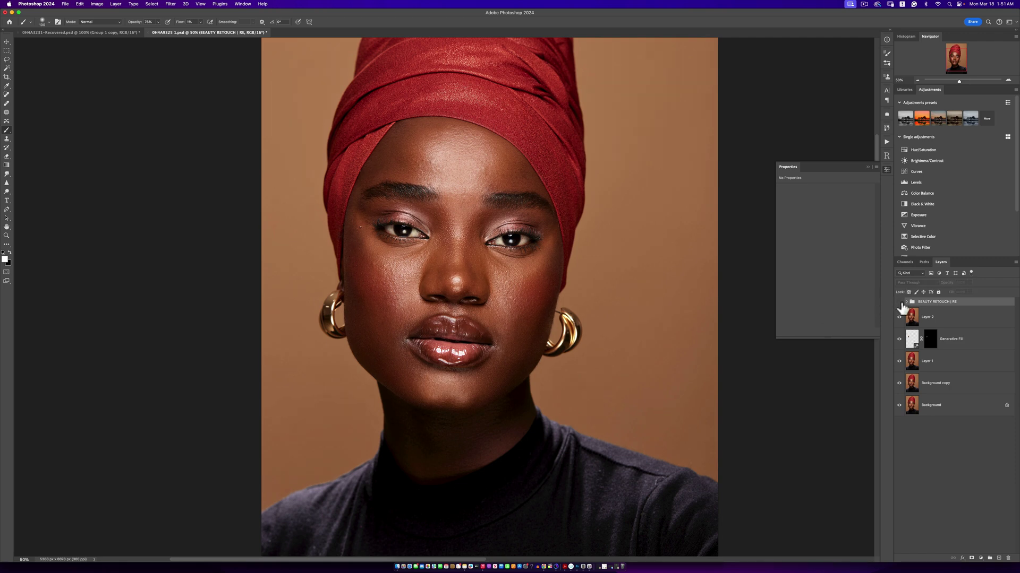
{"action": "left_click", "coordinate": [900, 302]}
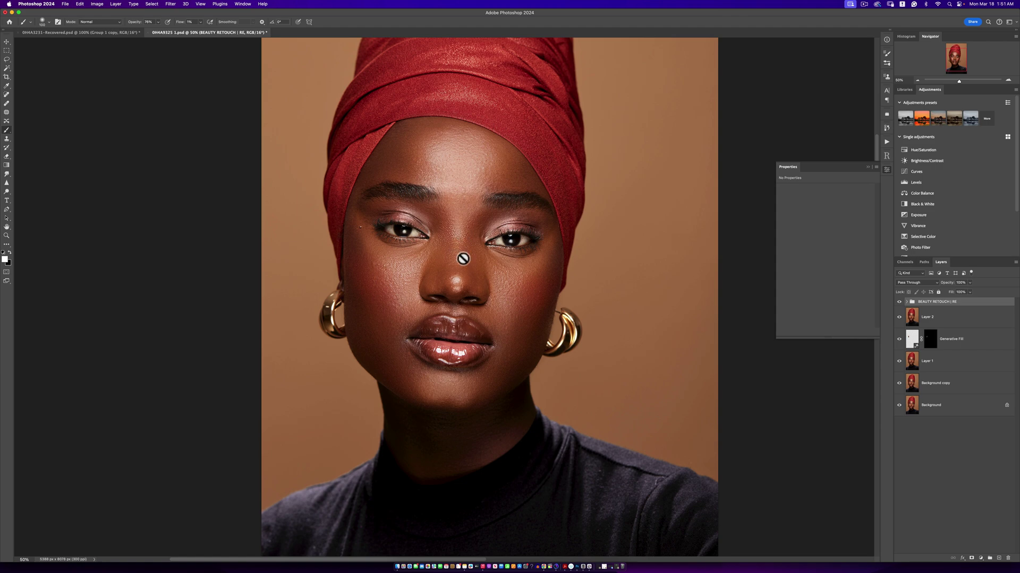
- Zoom in between the eyes, zoom back out to the full portrait, and close Properties
{"action": "key", "text": "z"}
{"action": "left_click", "coordinate": [460, 224]}
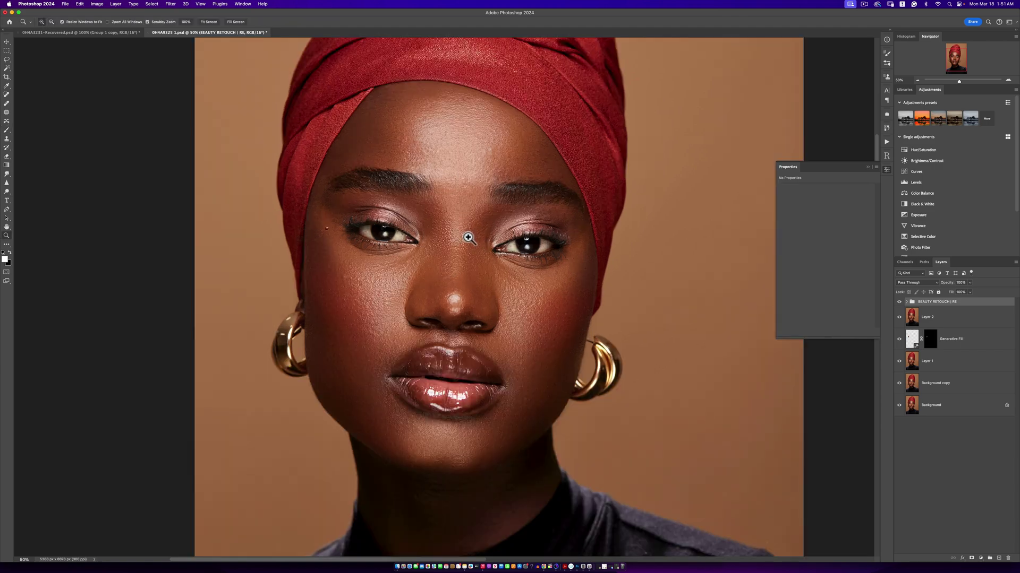
{"action": "key", "text": "b"}
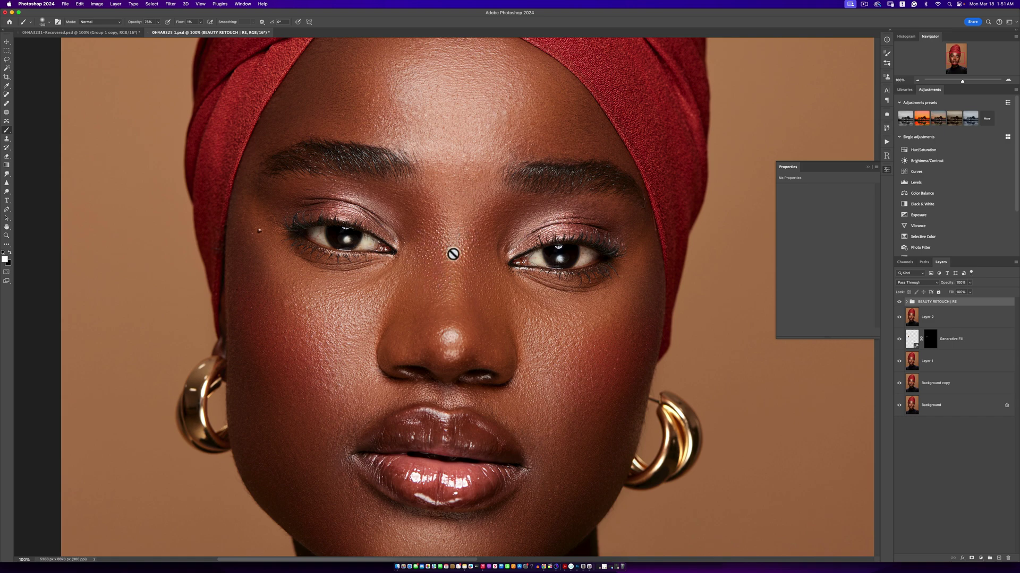
{"action": "key", "text": "z"}
{"action": "key", "text": "ctrl+minus"}
{"action": "key", "text": "ctrl+minus"}
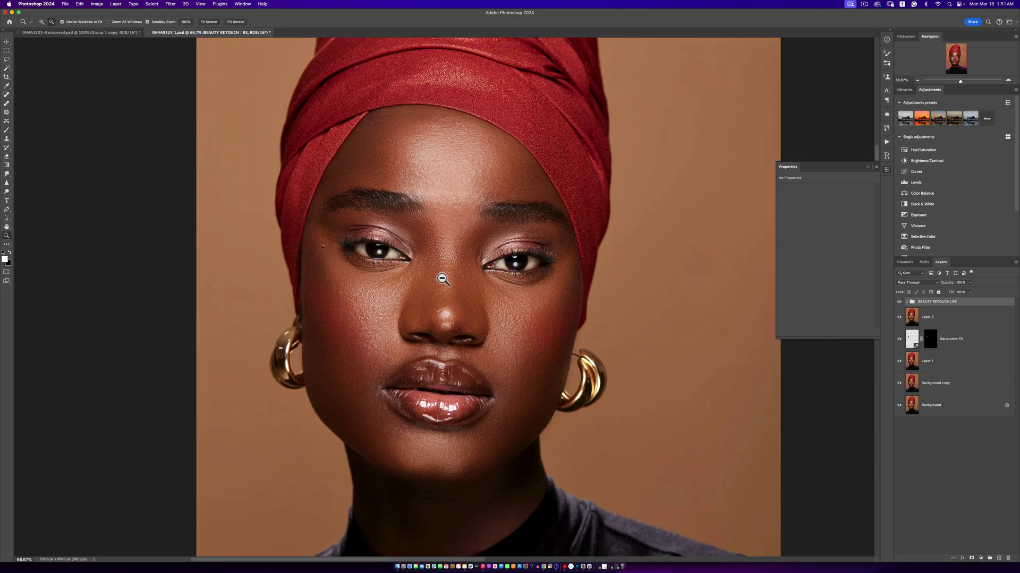
{"action": "key", "text": "b"}
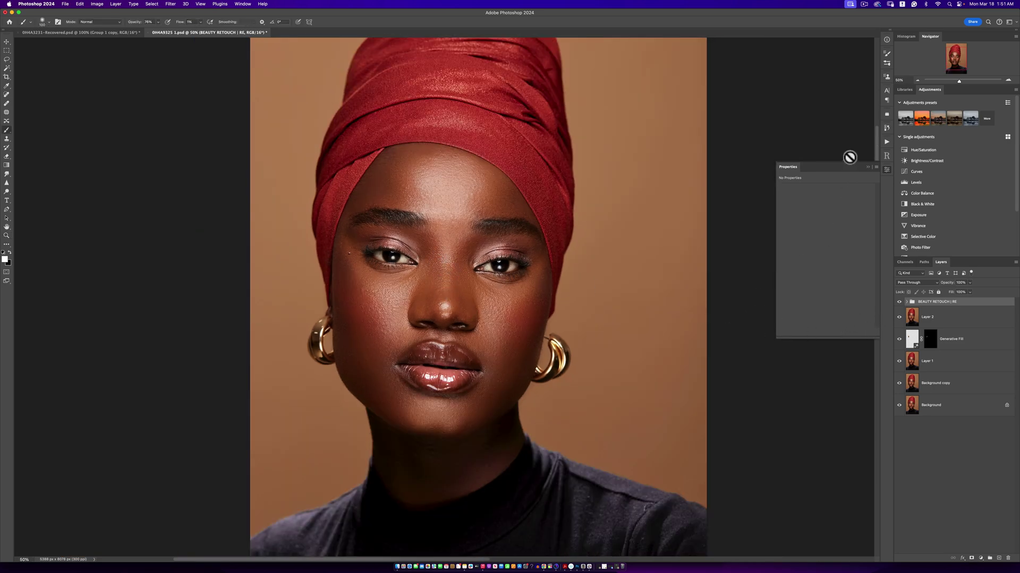
{"action": "left_click", "coordinate": [868, 169]}
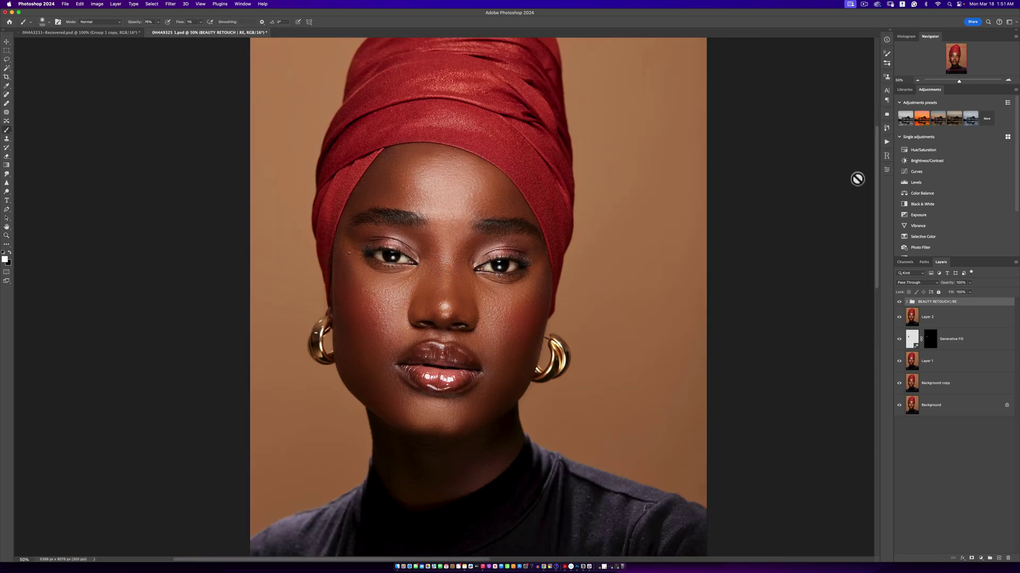
- Show the Actions panel, check BEAUTY RETOUCH's layers, and stamp all visible layers into Layer 3
{"action": "left_click", "coordinate": [886, 142]}
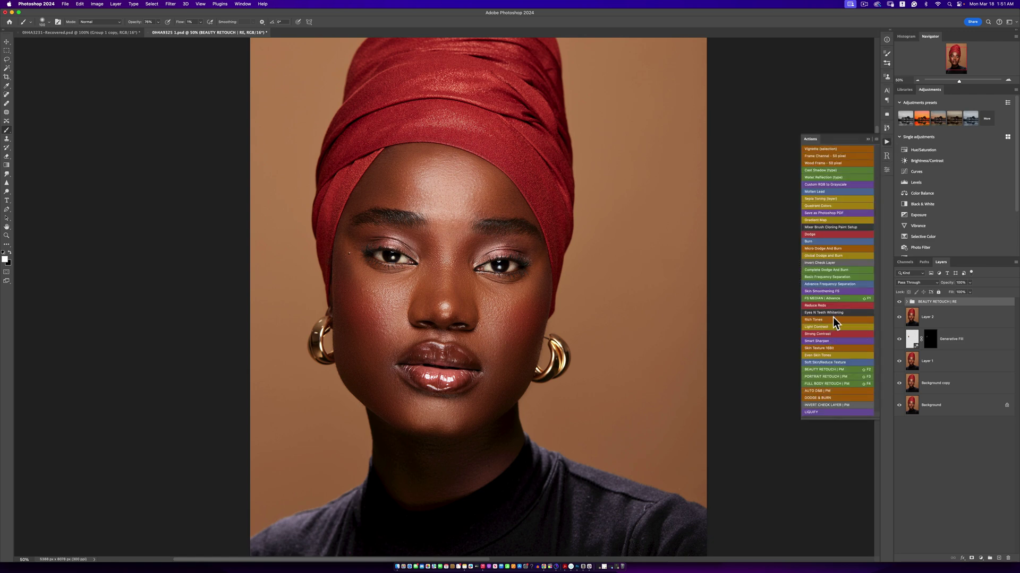
{"action": "left_click", "coordinate": [907, 303]}
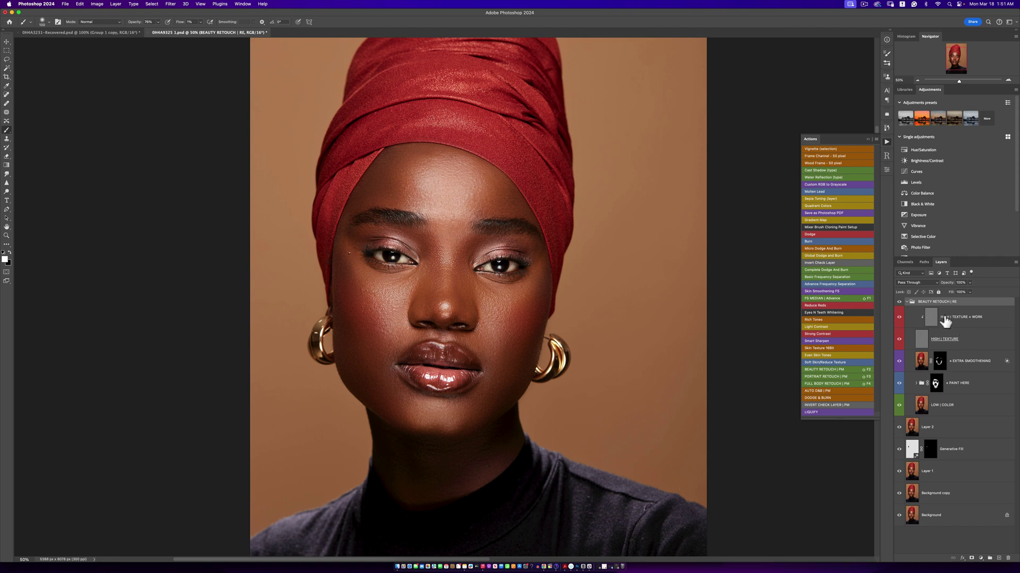
{"action": "left_click", "coordinate": [907, 302]}
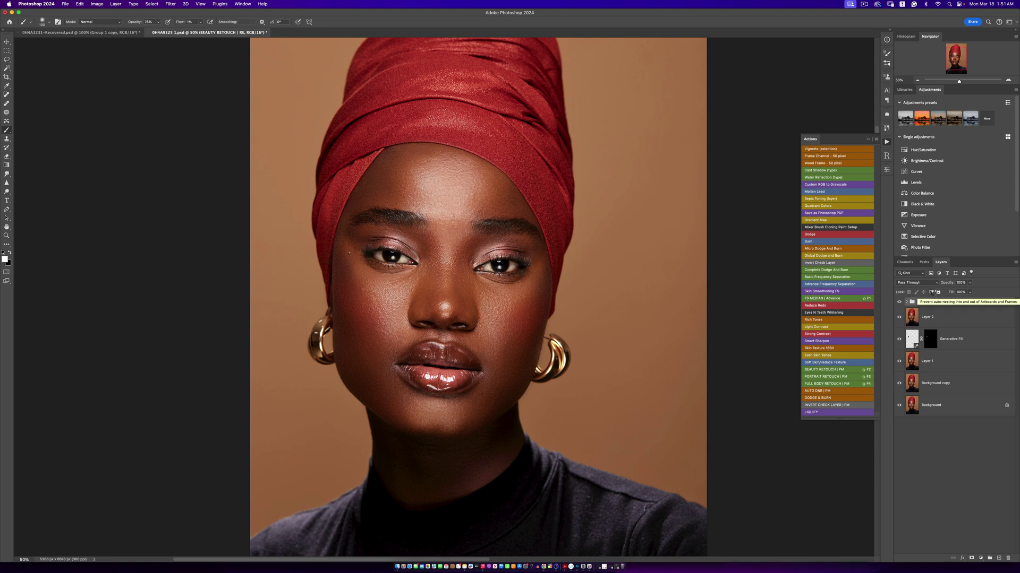
{"action": "key", "text": "super+alt+shift+e"}
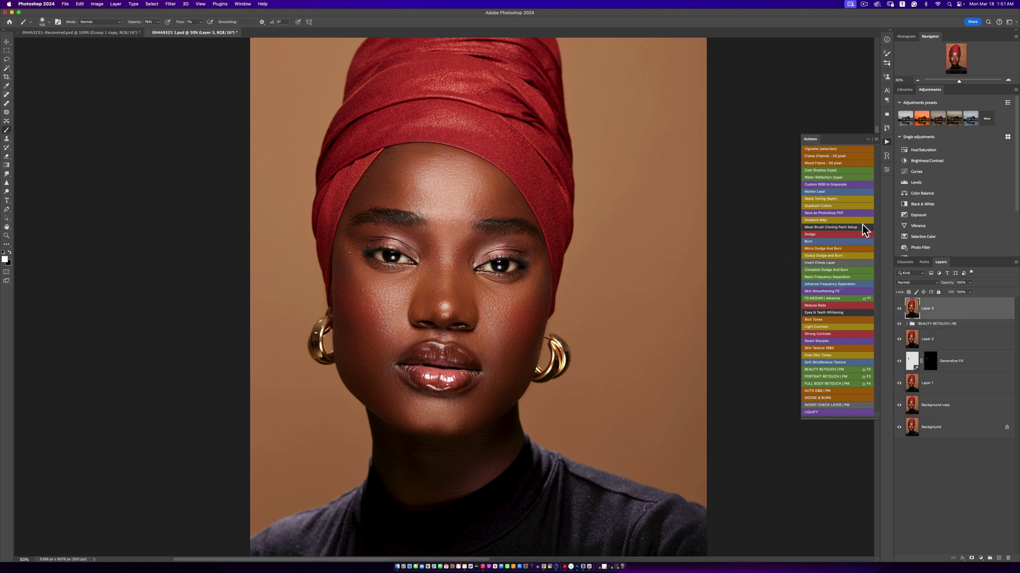
- Run the Advance Frequency Separation action, accepting the Gaussian Blur at radius 14.0
{"action": "left_click", "coordinate": [817, 283]}
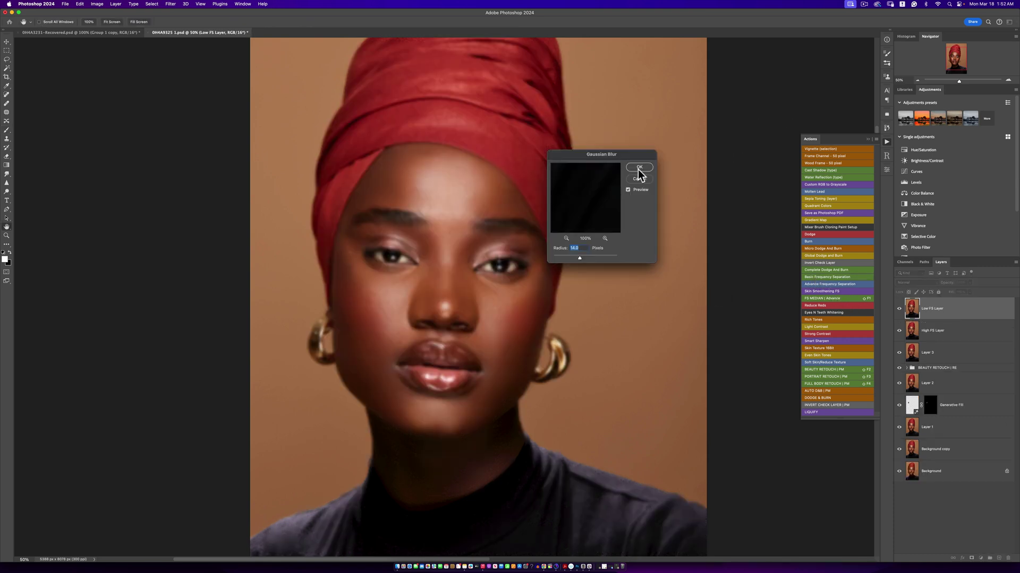
{"action": "key", "text": "Return"}
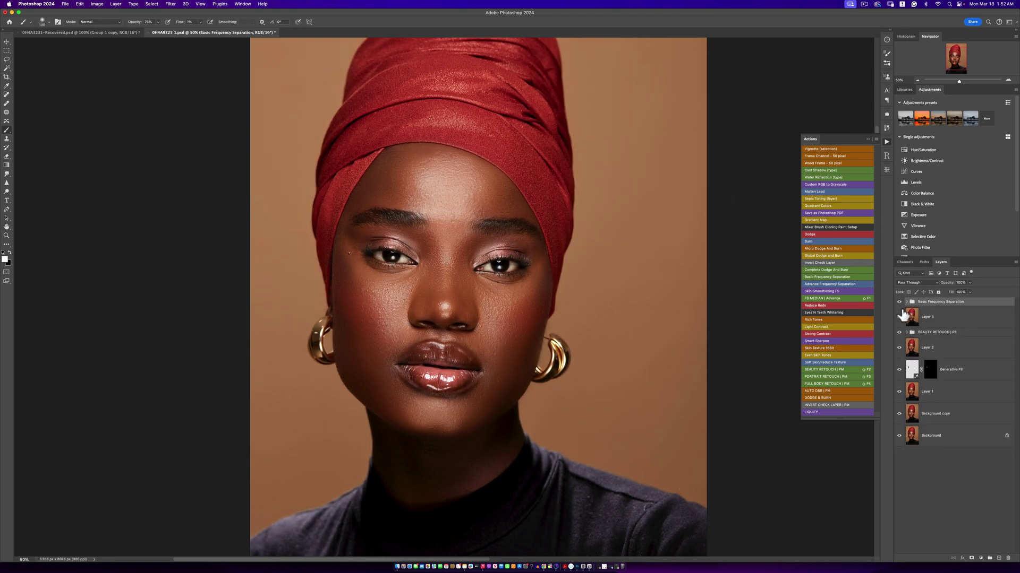
- Compare the image with High FS Layer hidden, then duplicate High FS Layer with Cmd+J
{"action": "left_click", "coordinate": [906, 302]}
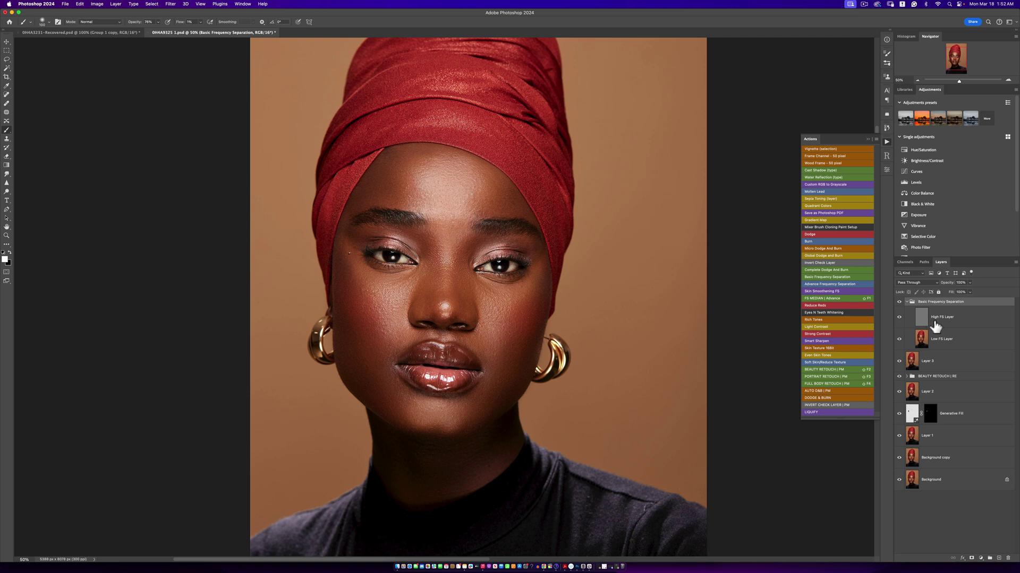
{"action": "left_click", "coordinate": [934, 325]}
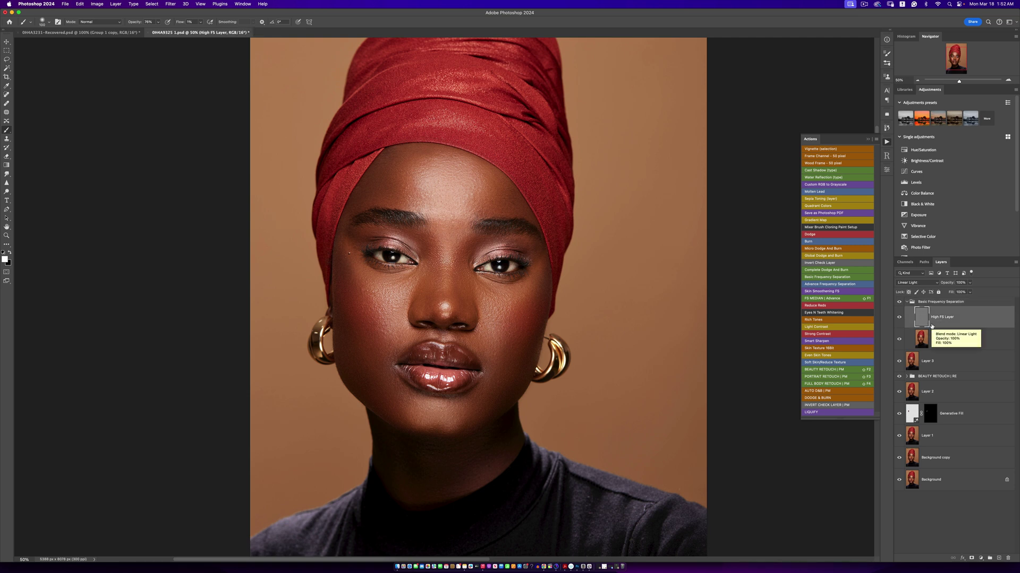
{"action": "left_click", "coordinate": [899, 317]}
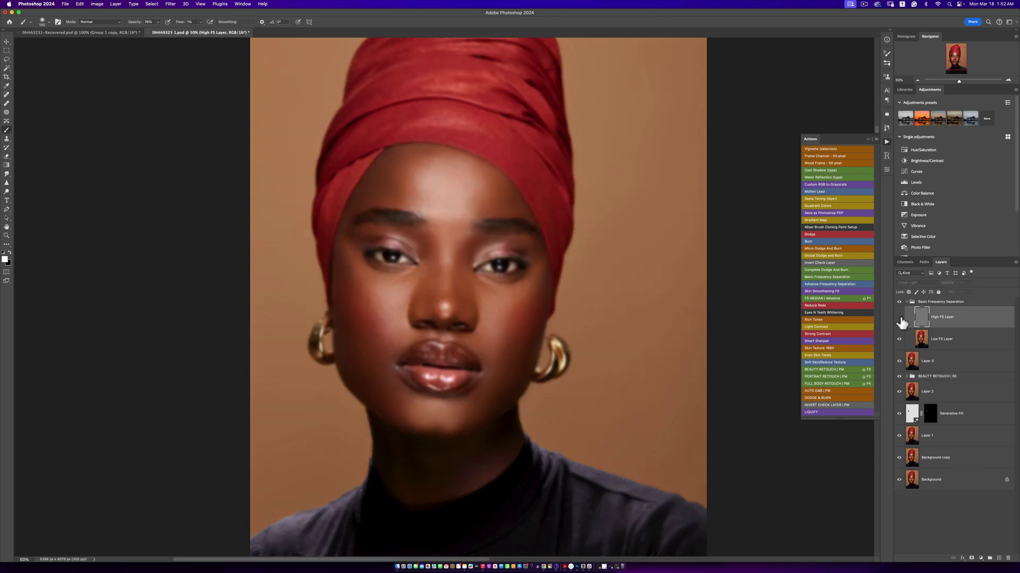
{"action": "left_click", "coordinate": [945, 344]}
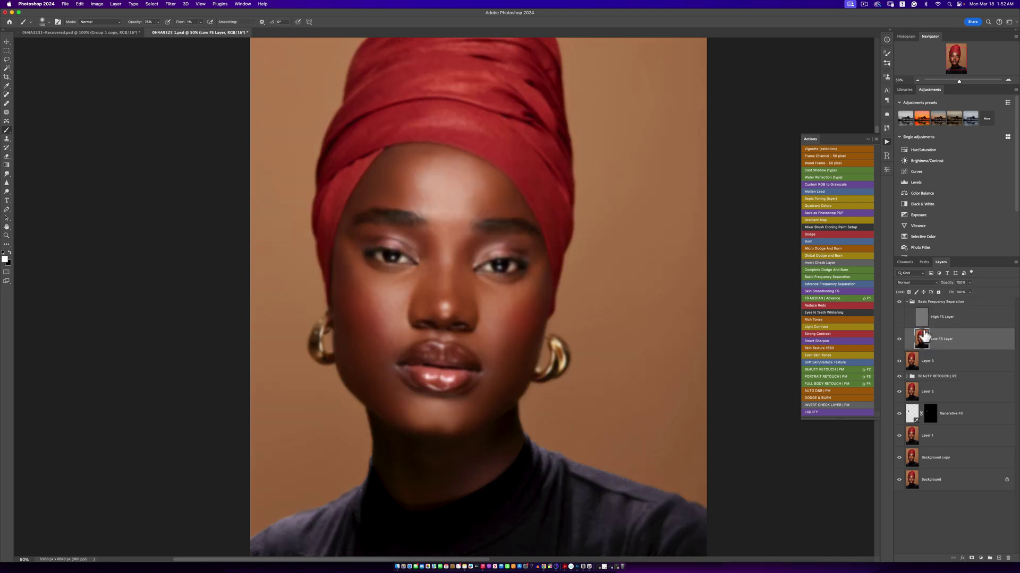
{"action": "left_click", "coordinate": [899, 317]}
{"action": "left_click", "coordinate": [945, 321]}
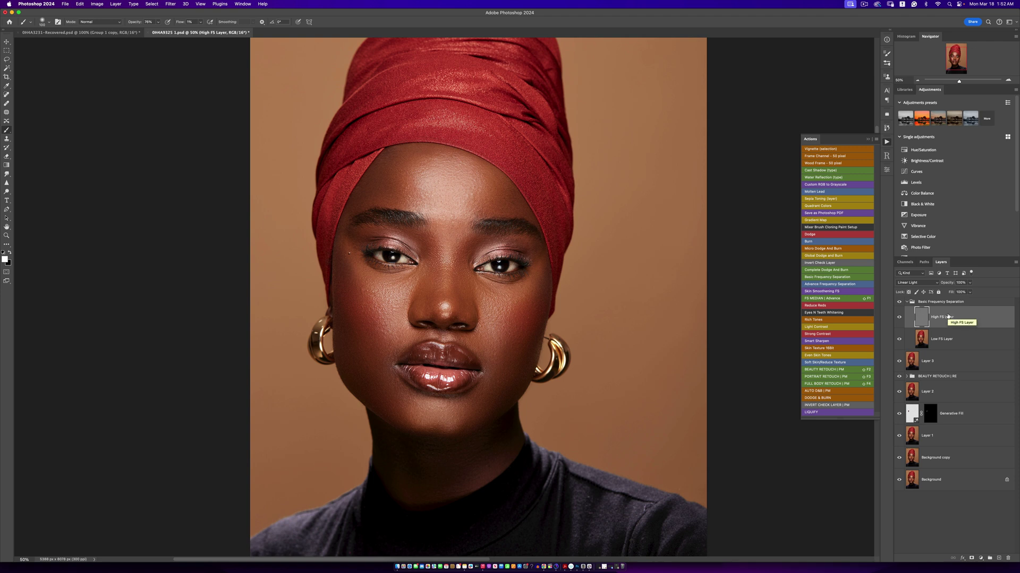
{"action": "key", "text": "super+j"}
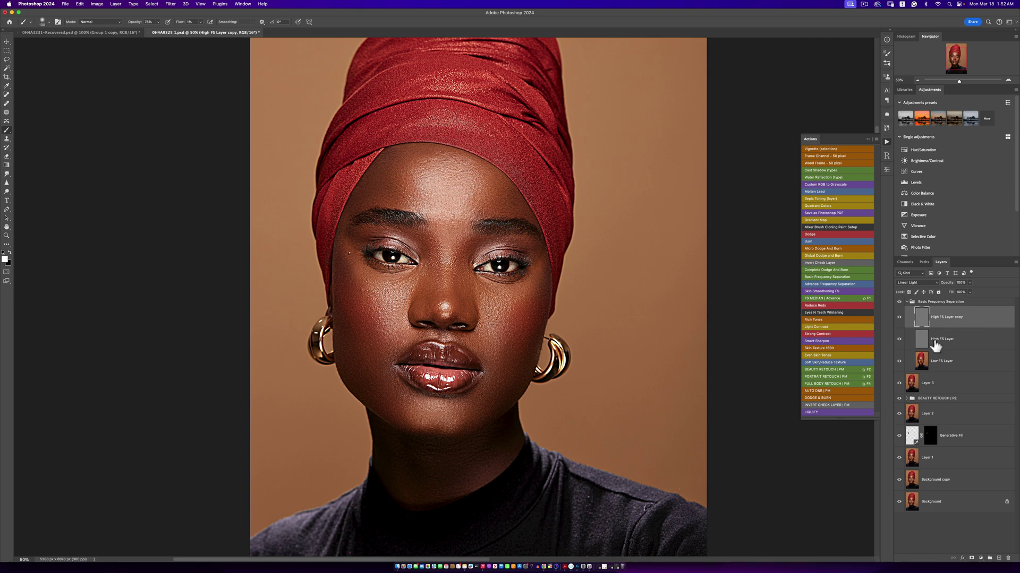
{"action": "left_click", "coordinate": [905, 282]}
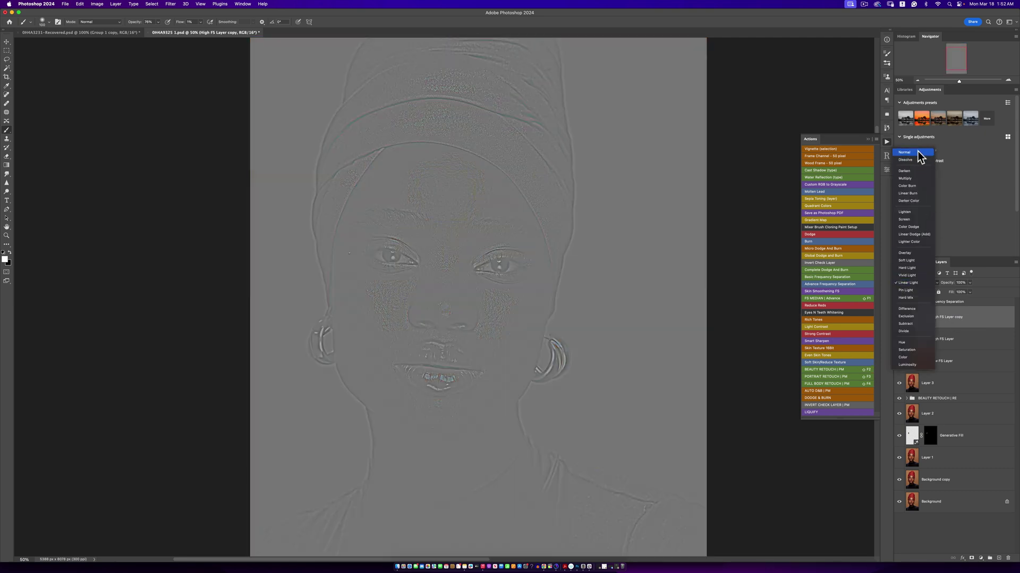
- Preview the High FS Layer copy as plain grey detail, then restore its blended view
{"action": "left_click", "coordinate": [905, 159]}
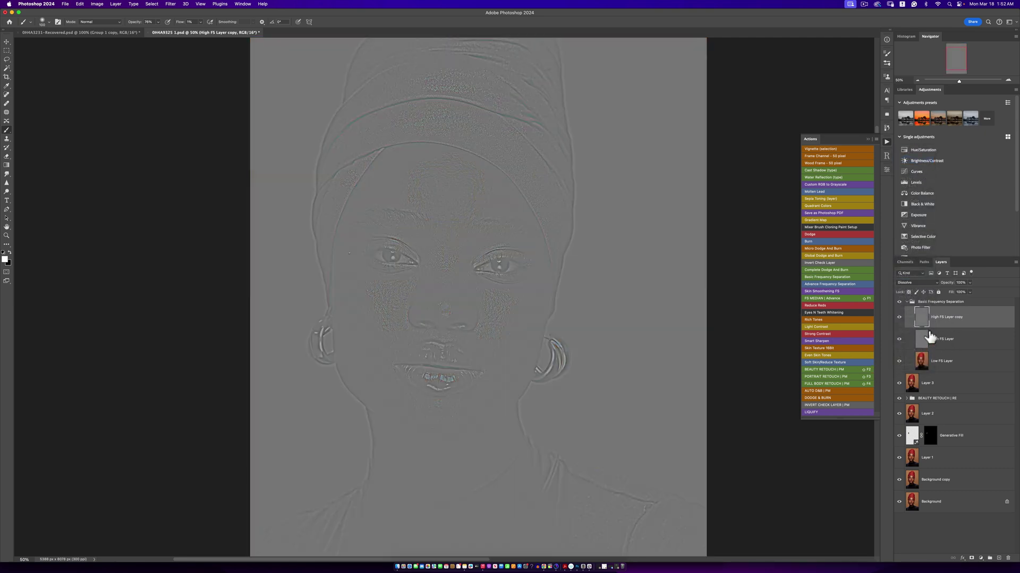
{"action": "mouse_move", "coordinate": [928, 338]}
{"action": "left_mouse_down"}
{"action": "mouse_move", "coordinate": [933, 322]}
{"action": "mouse_move", "coordinate": [905, 320]}
{"action": "mouse_move", "coordinate": [929, 323]}
{"action": "left_mouse_up"}
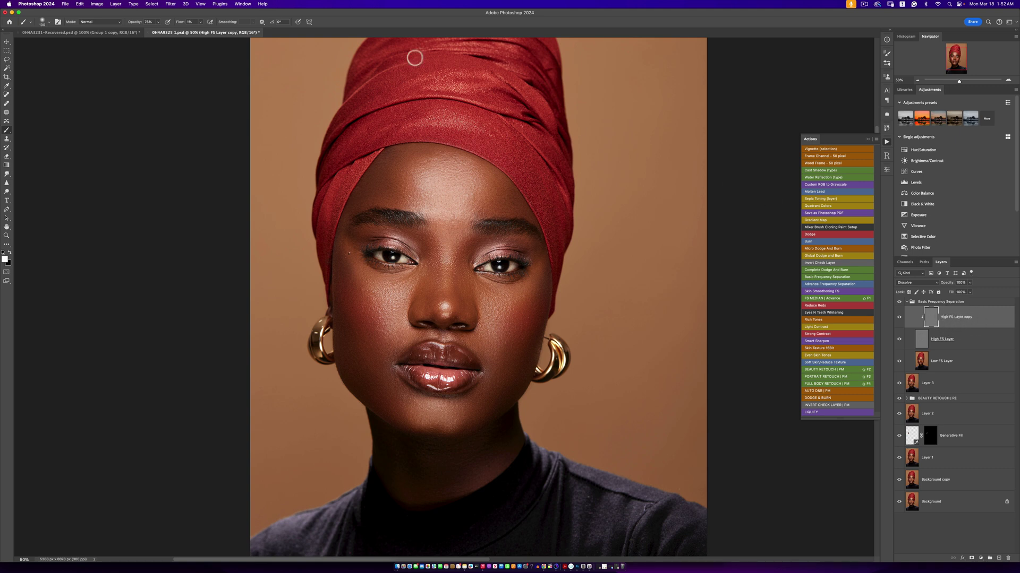
{"action": "left_click", "coordinate": [170, 4]}
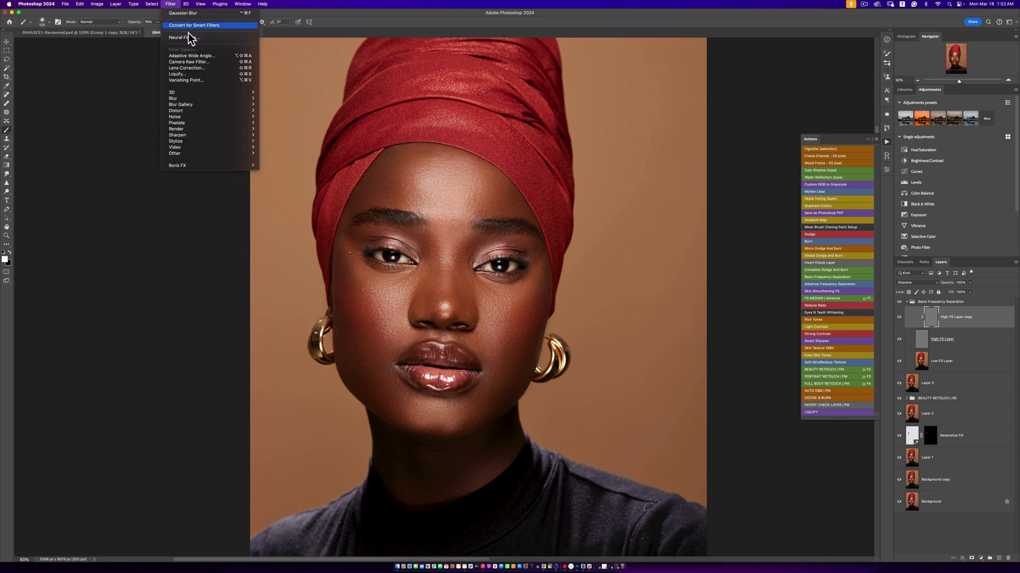
- Apply a Camera Raw Filter at 100% preview with Texture -47 and Clarity -44
{"action": "left_click", "coordinate": [195, 68]}
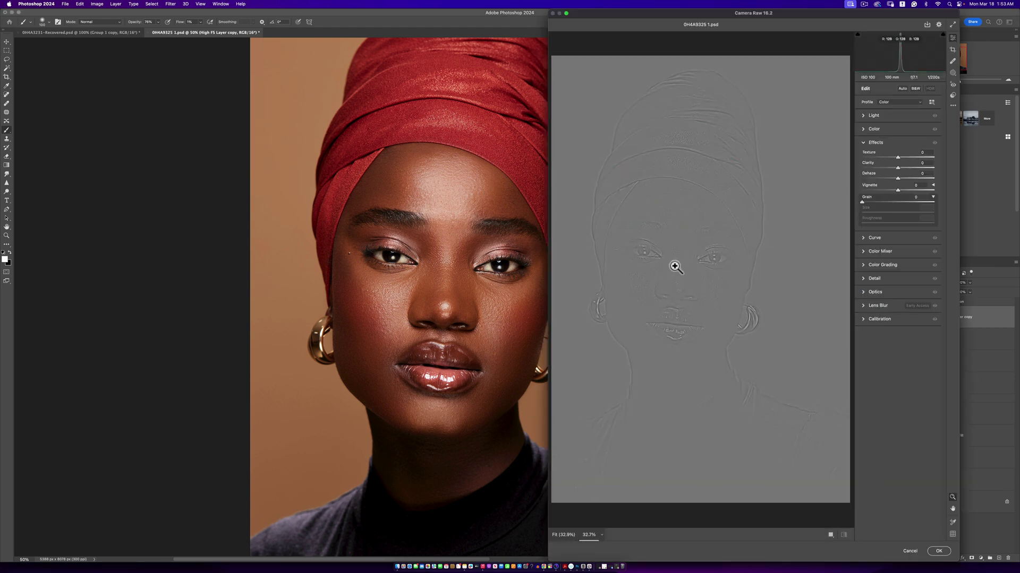
{"action": "left_click", "coordinate": [602, 536]}
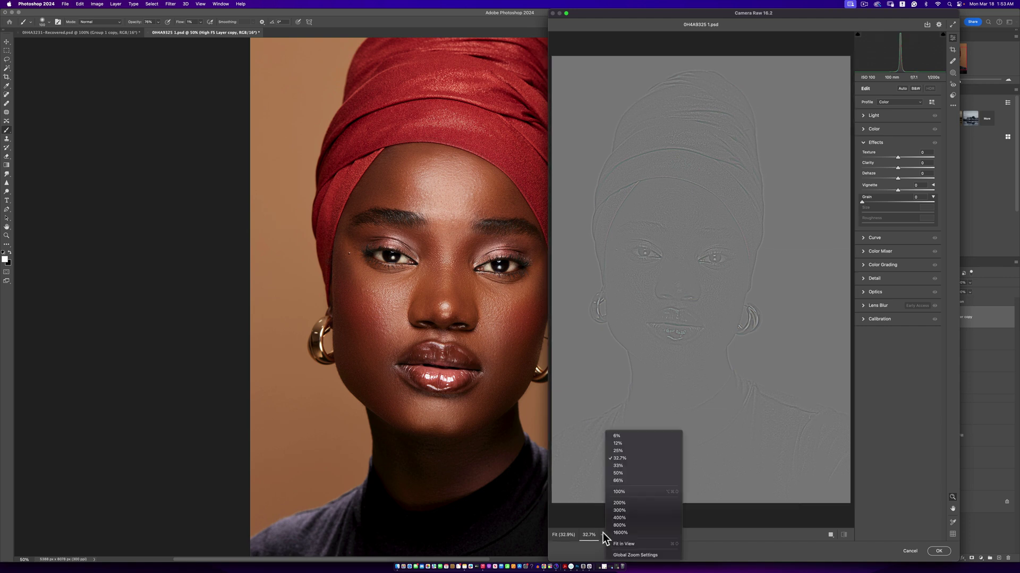
{"action": "left_click", "coordinate": [620, 492]}
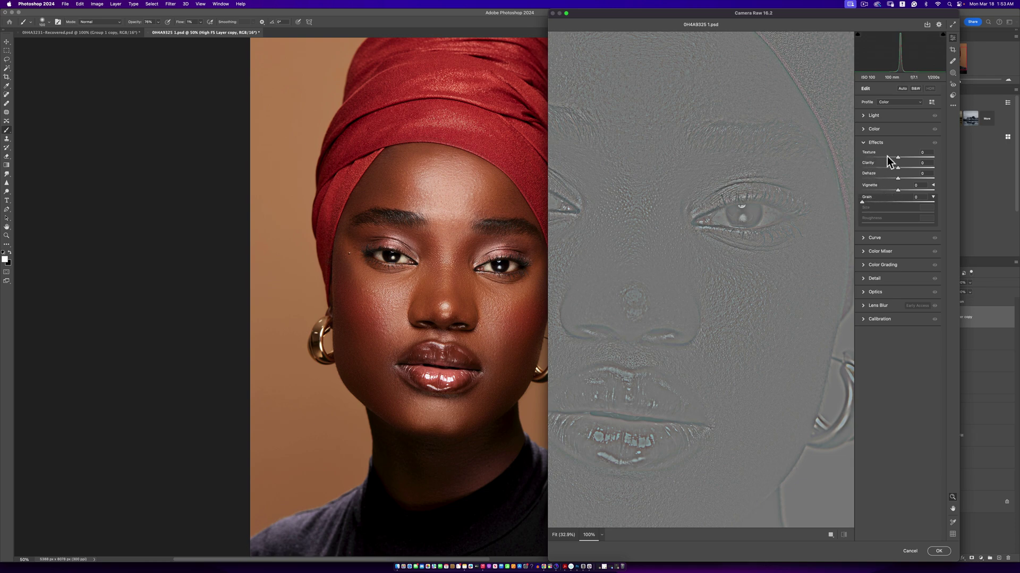
{"action": "left_click", "coordinate": [865, 143]}
{"action": "left_click", "coordinate": [865, 142]}
{"action": "mouse_move", "coordinate": [884, 154]}
{"action": "left_mouse_down"}
{"action": "mouse_move", "coordinate": [874, 155]}
{"action": "mouse_move", "coordinate": [894, 169]}
{"action": "mouse_move", "coordinate": [883, 169]}
{"action": "left_mouse_up"}
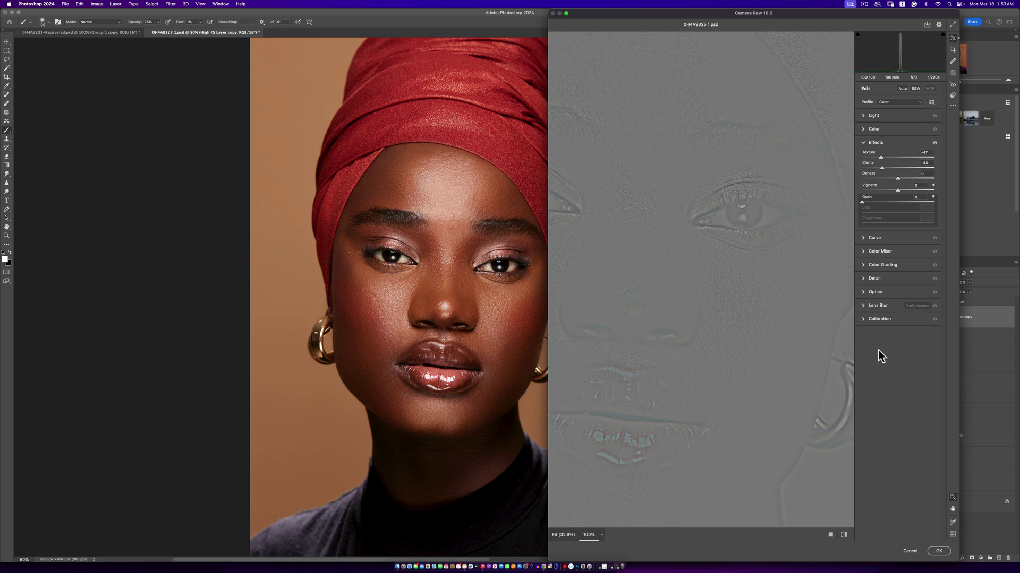
{"action": "left_click", "coordinate": [937, 551]}
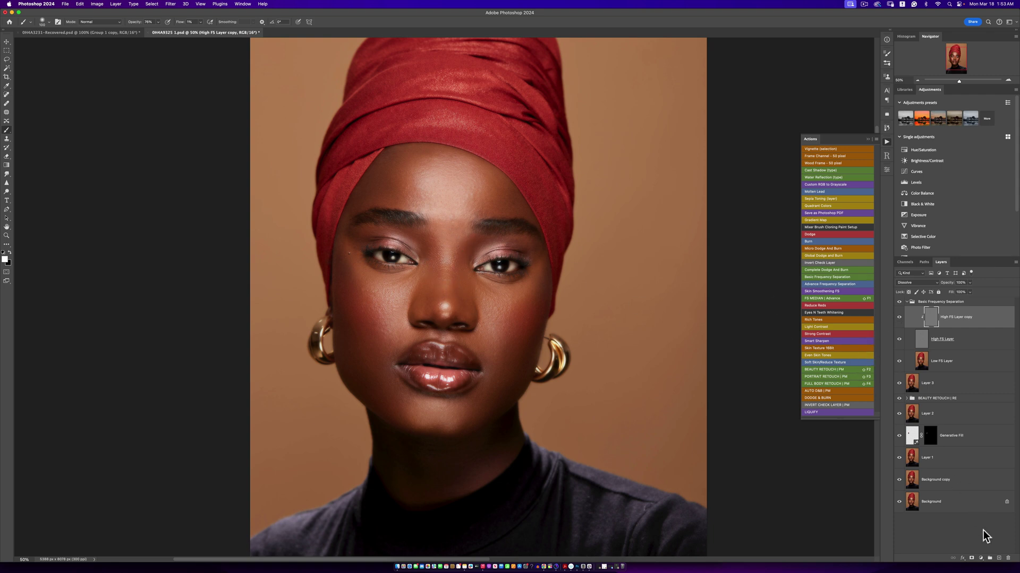
- Add an inverted black mask, set brush opacity to 88%, and paint smoothing onto the nose bridge
{"action": "left_click", "coordinate": [971, 558]}
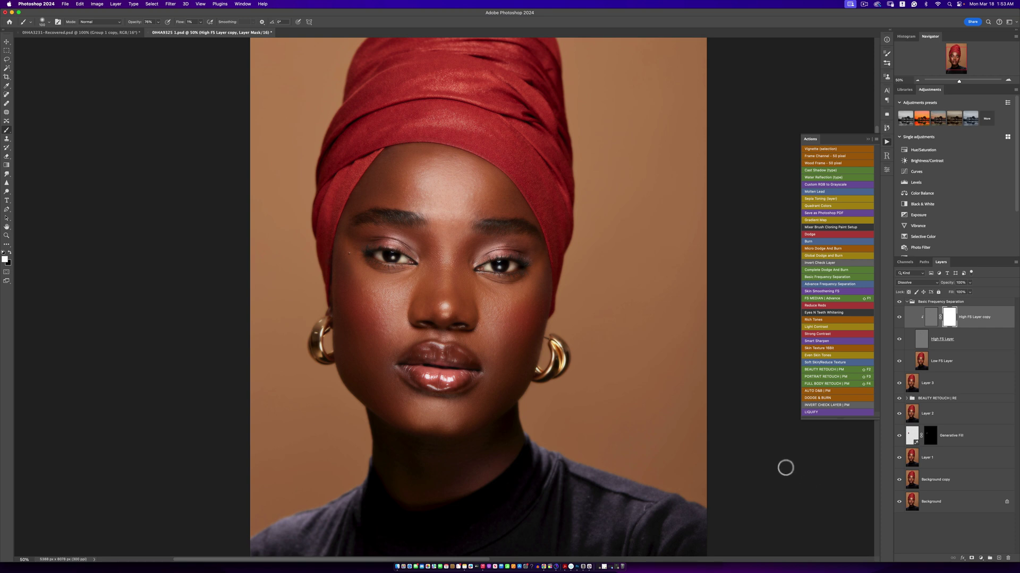
{"action": "key", "text": "super+i"}
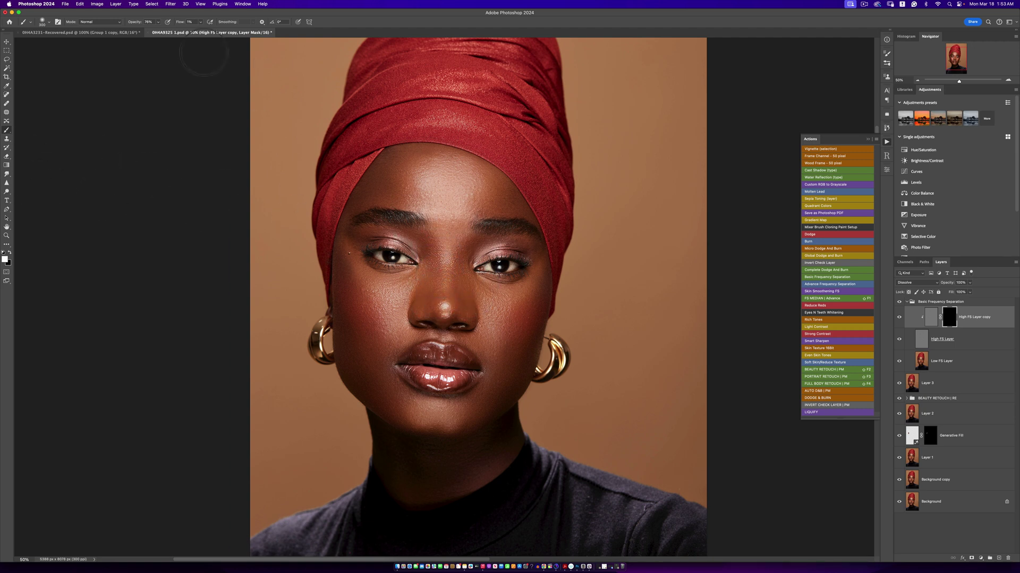
{"action": "left_click", "coordinate": [200, 22]}
{"action": "left_click", "coordinate": [157, 22]}
{"action": "left_click_drag", "start_coordinate": [161, 34], "coordinate": [169, 34]}
{"action": "mouse_move", "coordinate": [434, 269]}
{"action": "left_mouse_down"}
{"action": "mouse_move", "coordinate": [461, 249]}
{"action": "mouse_move", "coordinate": [478, 293]}
{"action": "mouse_move", "coordinate": [513, 333]}
{"action": "mouse_move", "coordinate": [410, 292]}
{"action": "mouse_move", "coordinate": [453, 231]}
{"action": "mouse_move", "coordinate": [441, 213]}
{"action": "mouse_move", "coordinate": [426, 237]}
{"action": "mouse_move", "coordinate": [432, 274]}
{"action": "mouse_move", "coordinate": [422, 282]}
{"action": "mouse_move", "coordinate": [432, 293]}
{"action": "mouse_move", "coordinate": [443, 267]}
{"action": "mouse_move", "coordinate": [402, 300]}
{"action": "mouse_move", "coordinate": [382, 290]}
{"action": "mouse_move", "coordinate": [466, 269]}
{"action": "mouse_move", "coordinate": [441, 277]}
{"action": "mouse_move", "coordinate": [441, 292]}
{"action": "mouse_move", "coordinate": [428, 252]}
{"action": "left_mouse_up"}
- Raise the layer opacity to 83% and paint smoothing onto the cheek with a smaller brush
{"action": "left_click", "coordinate": [969, 283]}
{"action": "left_click_drag", "start_coordinate": [963, 289], "coordinate": [964, 291]}
{"action": "key", "text": "bracketleft"}
{"action": "key", "text": "bracketleft"}
{"action": "left_click", "coordinate": [377, 295]}
{"action": "left_click_drag", "start_coordinate": [376, 297], "coordinate": [374, 311]}
{"action": "key", "text": "bracketright"}
{"action": "key", "text": "bracketright"}
{"action": "key", "text": "super+minus"}
- Collapse the Basic Frequency Separation group, zoom in on the lips, and delete the group
{"action": "left_click", "coordinate": [908, 302]}
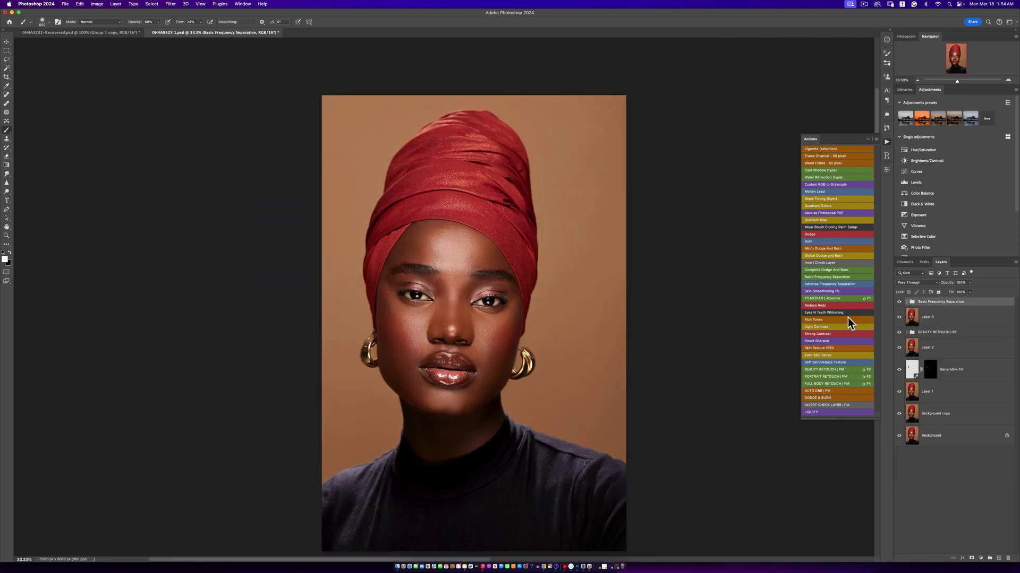
{"action": "key", "text": "z"}
{"action": "double_click", "coordinate": [444, 350]}
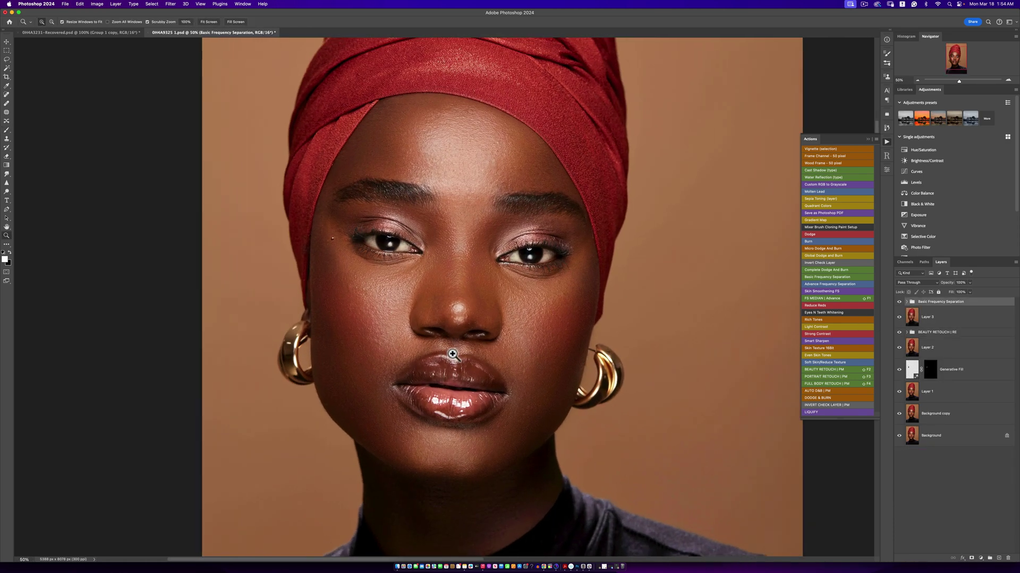
{"action": "key", "text": "b"}
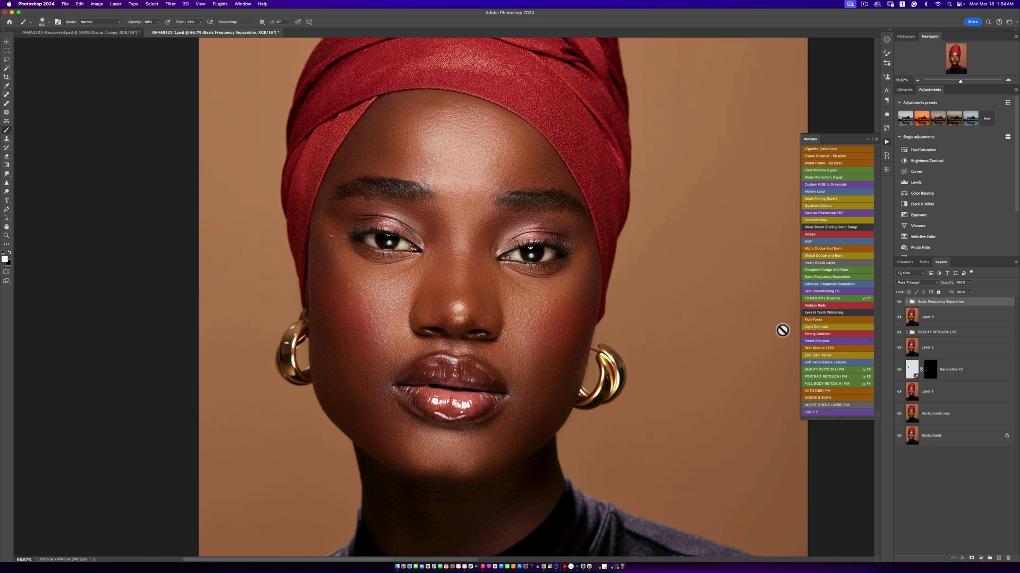
{"action": "key", "text": "BackSpace"}
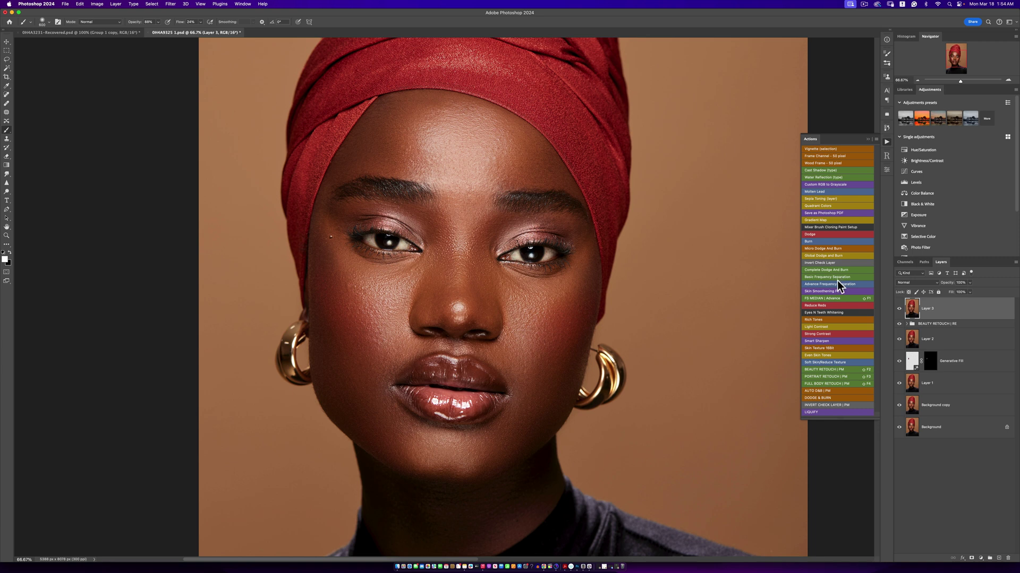
- Run the Soft Skin/Reduce Texture action and confirm its Unsharp Mask dialog
{"action": "left_click", "coordinate": [817, 362]}
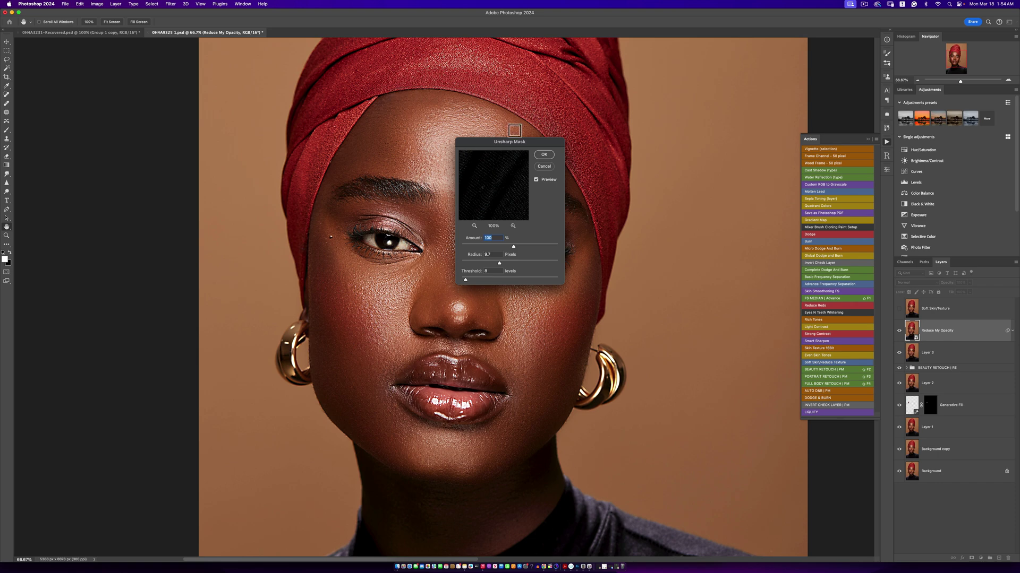
{"action": "left_click_drag", "start_coordinate": [496, 140], "coordinate": [532, 144]}
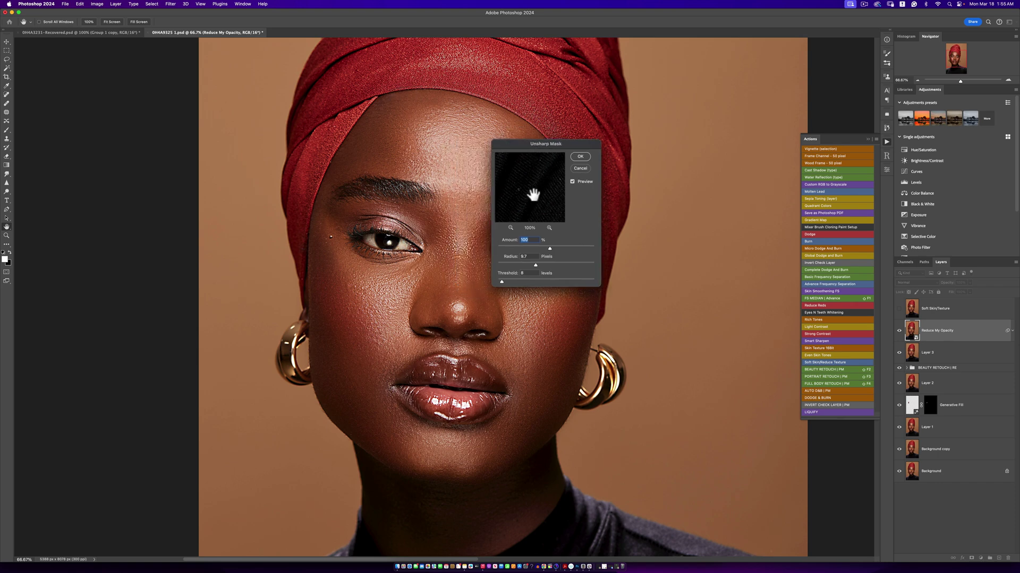
{"action": "left_click", "coordinate": [575, 159]}
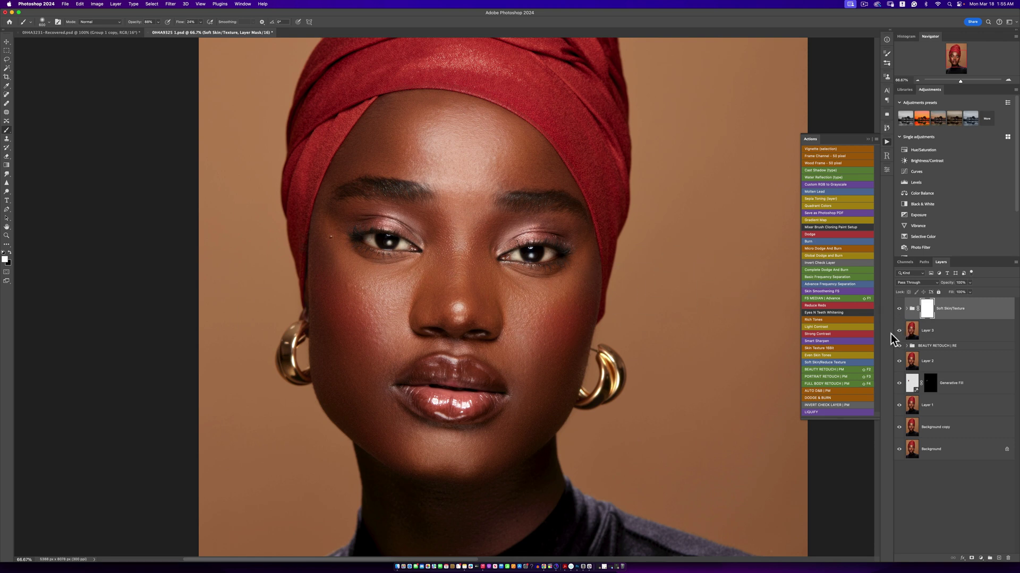
- Invert the Soft Skin/Texture mask, paint softening under the eye and brow, then inspect the nose bridge
{"action": "key", "text": "super+i"}
{"action": "mouse_move", "coordinate": [427, 268]}
{"action": "left_mouse_down"}
{"action": "mouse_move", "coordinate": [448, 237]}
{"action": "mouse_move", "coordinate": [461, 231]}
{"action": "mouse_move", "coordinate": [475, 273]}
{"action": "mouse_move", "coordinate": [463, 223]}
{"action": "mouse_move", "coordinate": [450, 229]}
{"action": "mouse_move", "coordinate": [475, 242]}
{"action": "mouse_move", "coordinate": [454, 261]}
{"action": "mouse_move", "coordinate": [448, 204]}
{"action": "mouse_move", "coordinate": [455, 223]}
{"action": "mouse_move", "coordinate": [466, 180]}
{"action": "mouse_move", "coordinate": [410, 125]}
{"action": "mouse_move", "coordinate": [373, 306]}
{"action": "mouse_move", "coordinate": [500, 290]}
{"action": "mouse_move", "coordinate": [537, 324]}
{"action": "mouse_move", "coordinate": [550, 307]}
{"action": "mouse_move", "coordinate": [473, 471]}
{"action": "mouse_move", "coordinate": [383, 383]}
{"action": "mouse_move", "coordinate": [360, 304]}
{"action": "mouse_move", "coordinate": [343, 314]}
{"action": "mouse_move", "coordinate": [463, 251]}
{"action": "mouse_move", "coordinate": [483, 255]}
{"action": "mouse_move", "coordinate": [483, 272]}
{"action": "mouse_move", "coordinate": [446, 227]}
{"action": "mouse_move", "coordinate": [614, 282]}
{"action": "mouse_move", "coordinate": [748, 344]}
{"action": "mouse_move", "coordinate": [611, 338]}
{"action": "mouse_move", "coordinate": [533, 306]}
{"action": "mouse_move", "coordinate": [537, 339]}
{"action": "left_mouse_up"}
{"action": "key", "text": "z"}
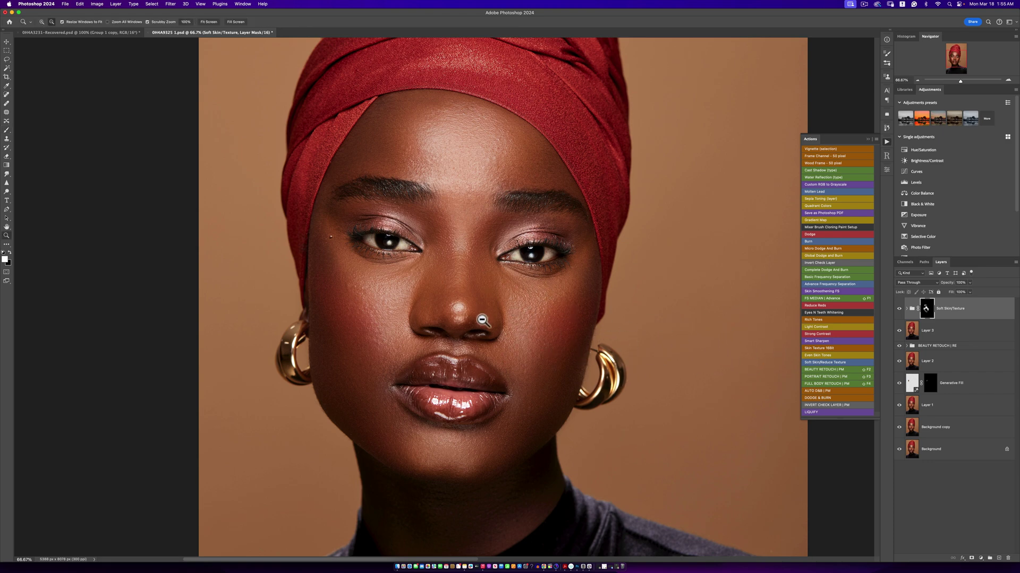
{"action": "left_click", "coordinate": [496, 334], "text": "alt"}
{"action": "left_click", "coordinate": [494, 335], "text": "alt"}
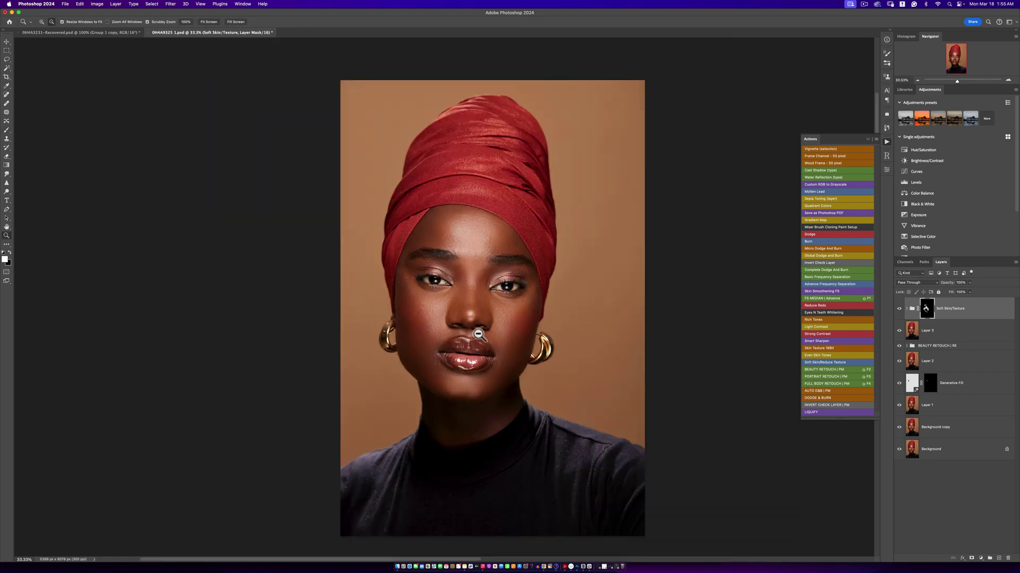
{"action": "left_click", "coordinate": [481, 332]}
{"action": "left_click", "coordinate": [478, 329]}
{"action": "key", "text": "b"}
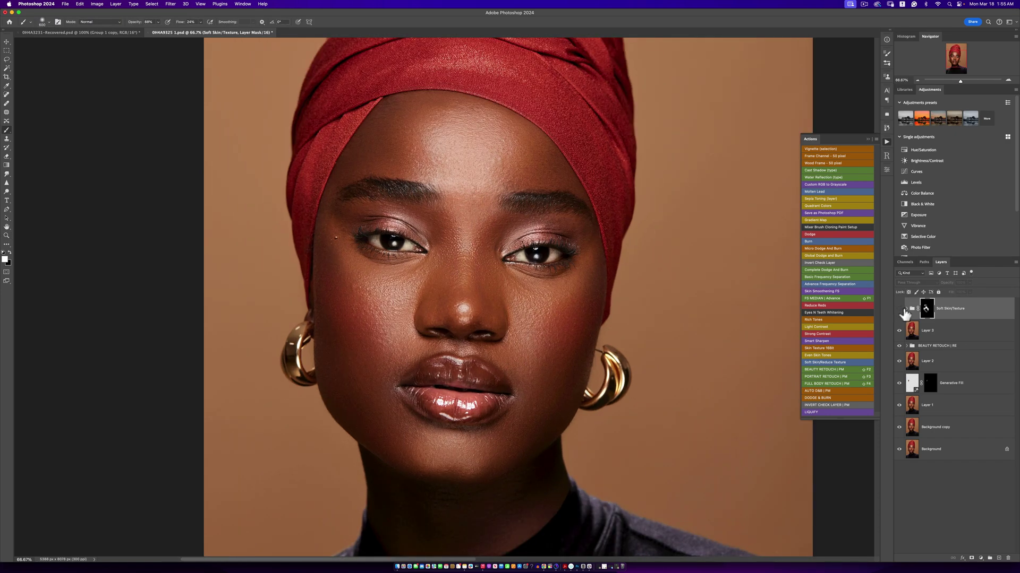
{"action": "left_click", "coordinate": [900, 309]}
{"action": "left_click_drag", "start_coordinate": [455, 255], "coordinate": [465, 282]}
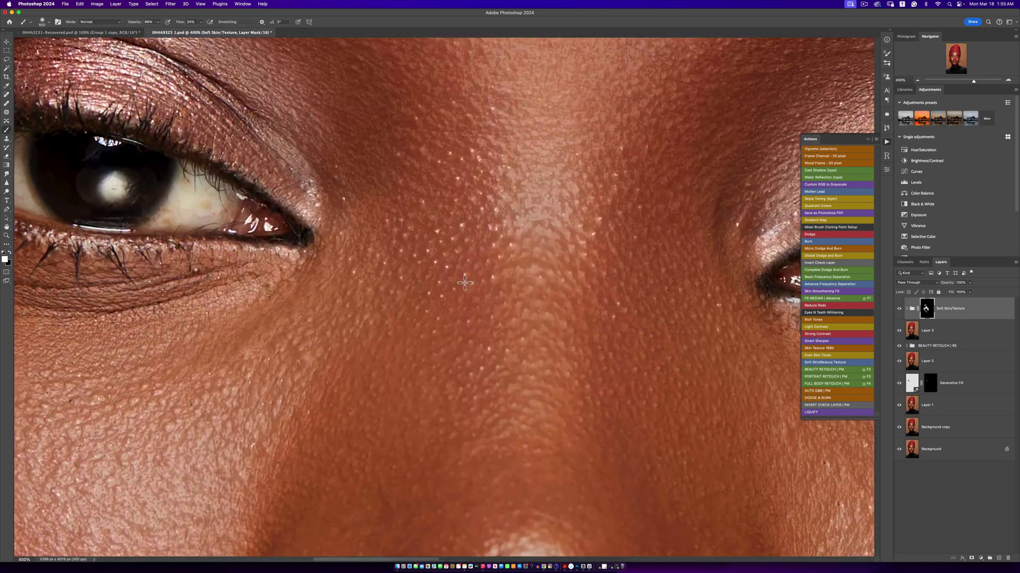
{"action": "key", "text": "z"}
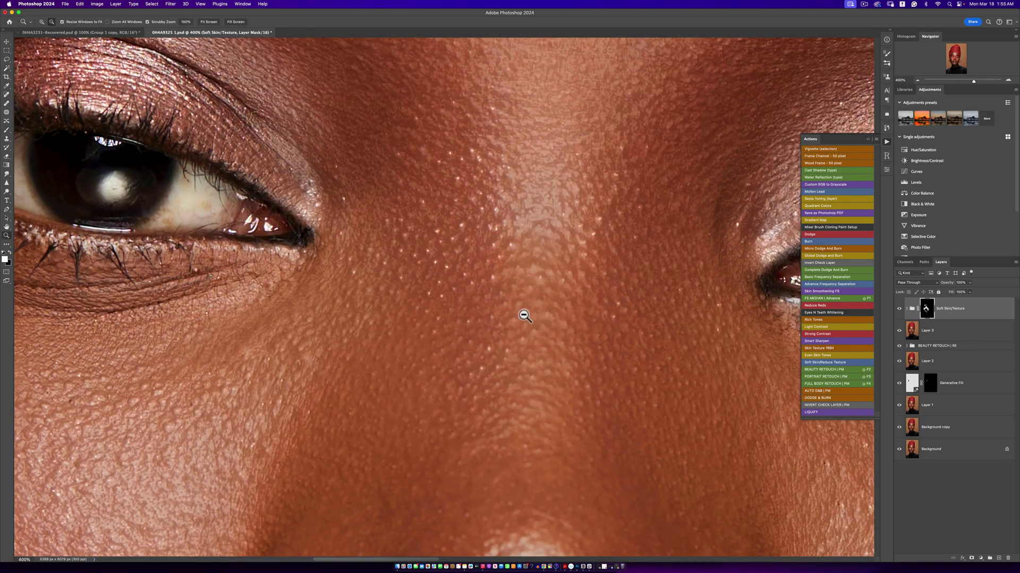
{"action": "left_click", "coordinate": [524, 313], "text": "alt"}
{"action": "left_click", "coordinate": [558, 330]}
{"action": "key", "text": "b"}
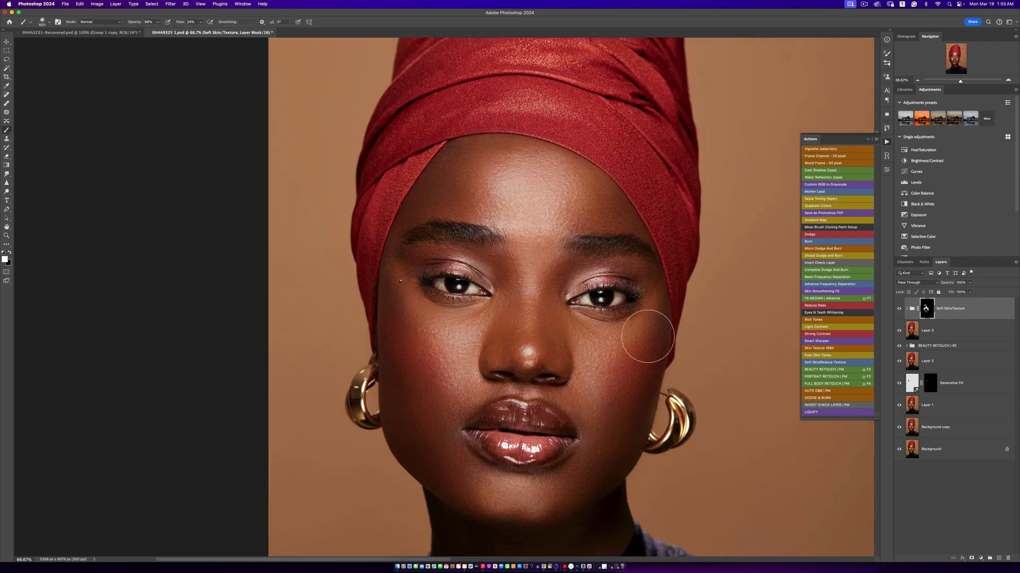
{"action": "scroll", "coordinate": [584, 297], "scroll_direction": "down", "scroll_amount": 3}
{"action": "scroll", "coordinate": [584, 297], "scroll_direction": "right", "scroll_amount": 3}
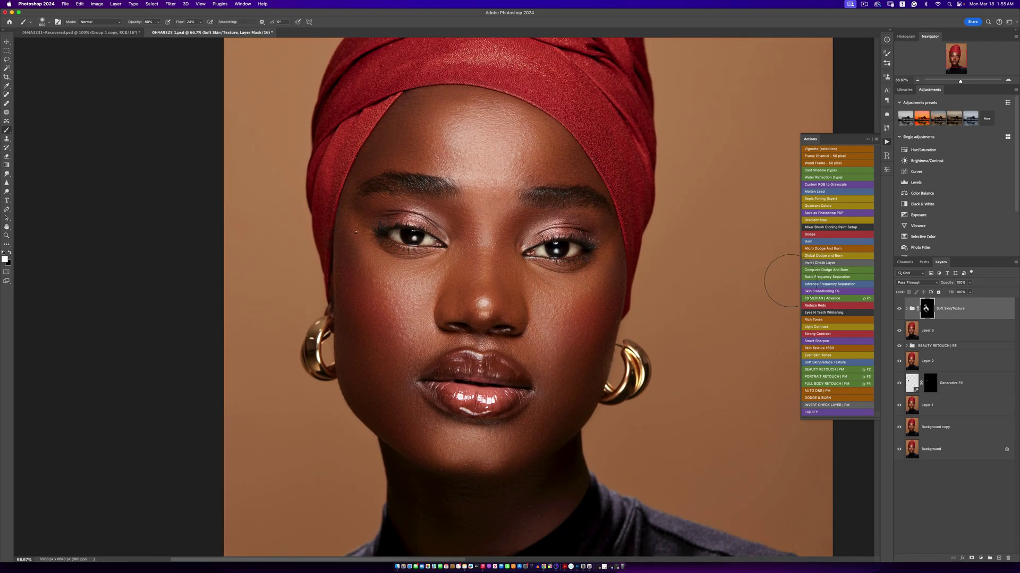
{"action": "left_click", "coordinate": [898, 310]}
{"action": "key", "text": "z"}
{"action": "left_click", "coordinate": [513, 261], "text": "alt"}
{"action": "left_click", "coordinate": [513, 260], "text": "alt"}
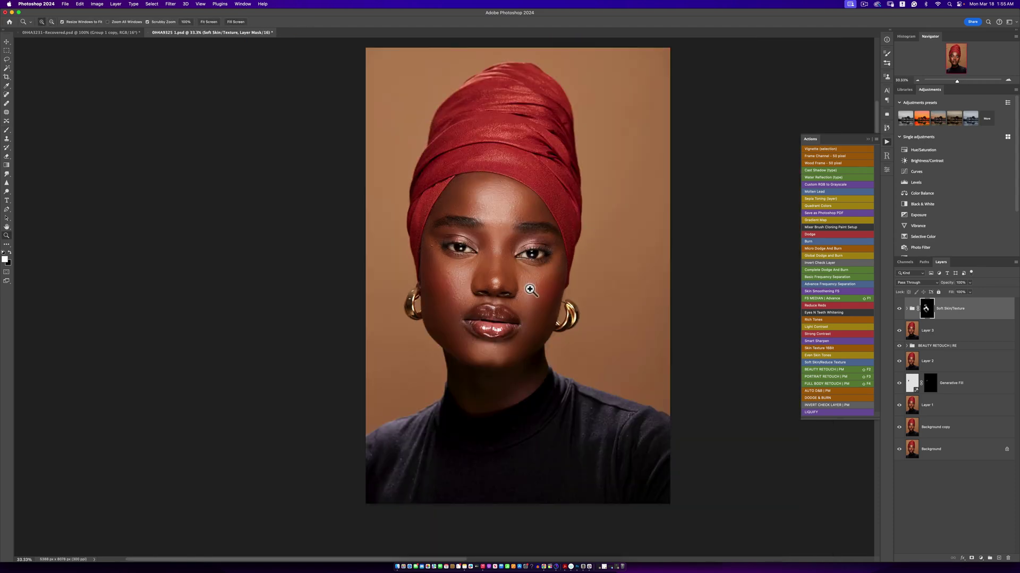
{"action": "left_click", "coordinate": [530, 290]}
{"action": "key", "text": "b"}
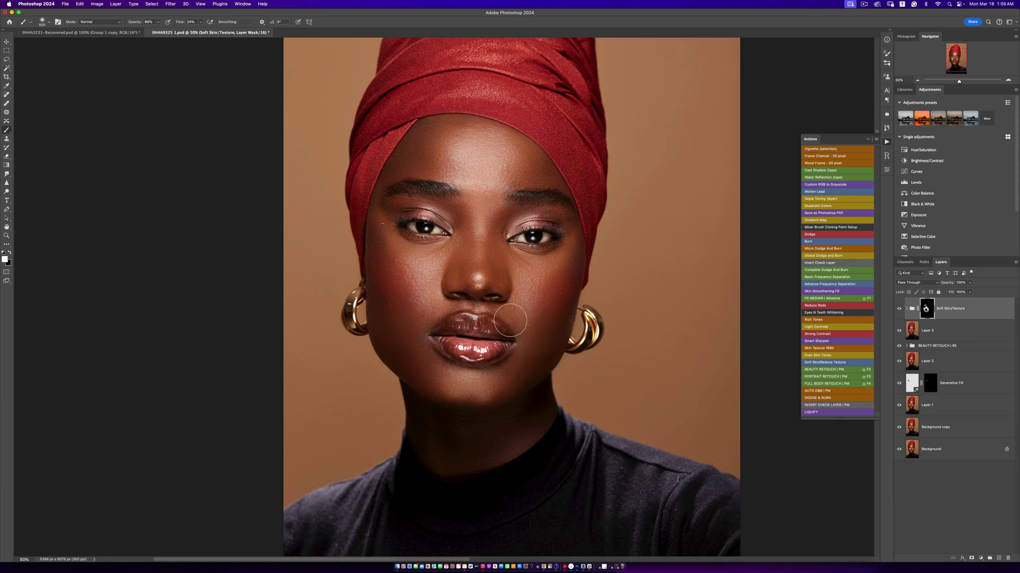
{"action": "key", "text": "bracketright"}
{"action": "key", "text": "bracketright"}
{"action": "key", "text": "bracketleft"}
{"action": "key", "text": "bracketleft"}
{"action": "key", "text": "bracketleft"}
{"action": "key", "text": "bracketleft"}
{"action": "key", "text": "bracketright"}
{"action": "key", "text": "bracketright"}
{"action": "key", "text": "bracketright"}
{"action": "key", "text": "bracketleft"}
{"action": "key", "text": "bracketleft"}
{"action": "key", "text": "z"}
{"action": "left_click", "coordinate": [510, 255]}
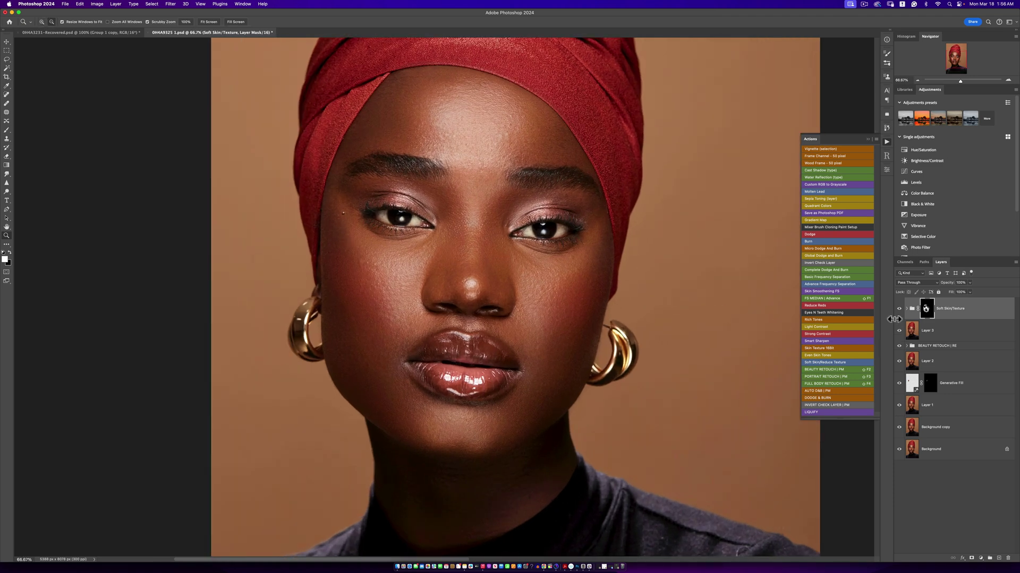
{"action": "left_click", "coordinate": [900, 310]}
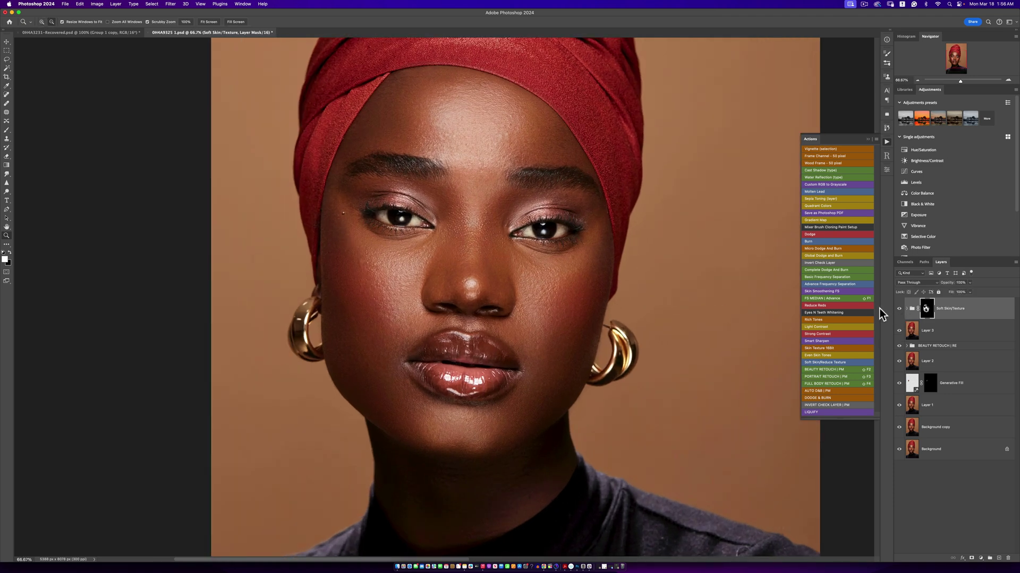